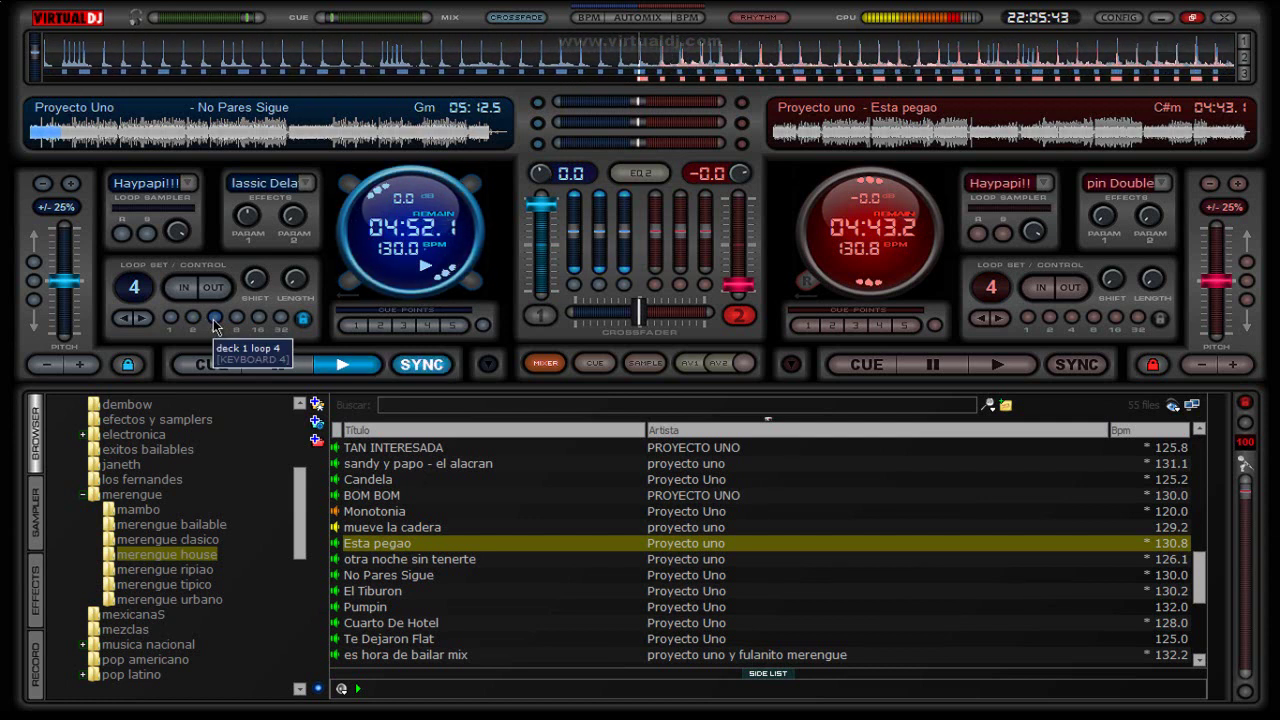
Look at the sampler page and return to the song browser
{"action": "left_click", "coordinate": [36, 510]}
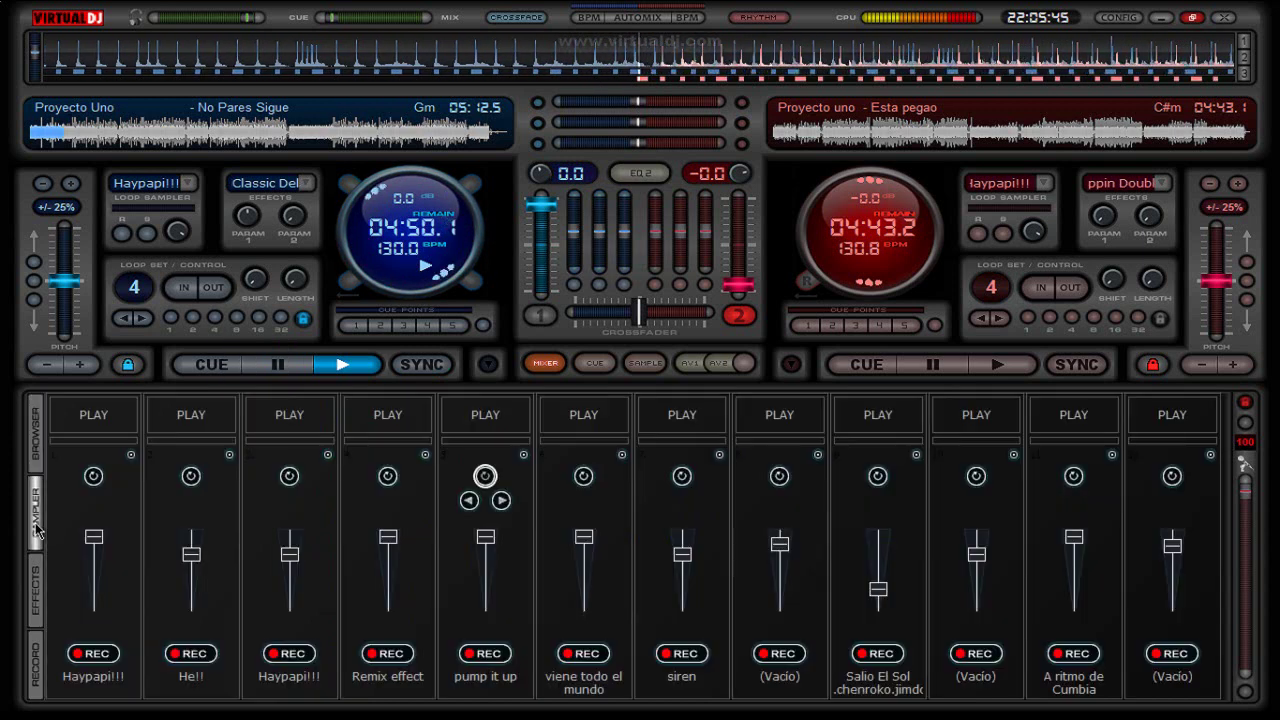
{"action": "left_click", "coordinate": [36, 530]}
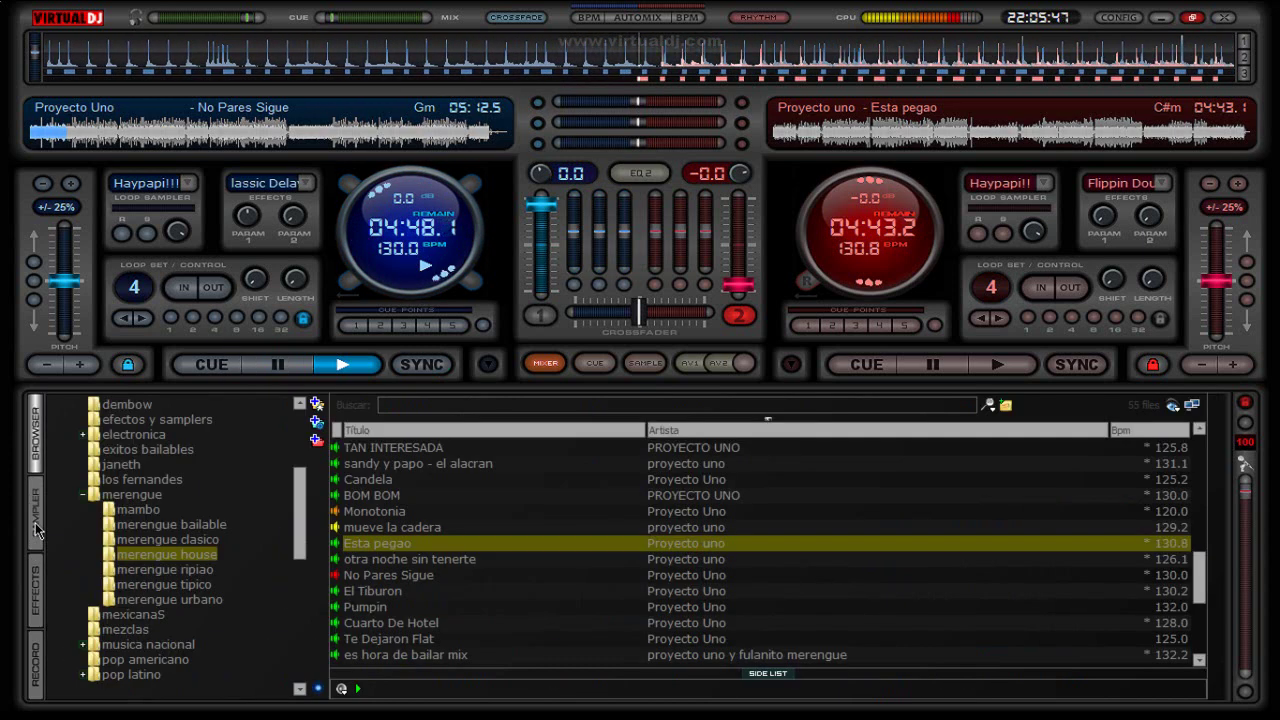
Start playing Esta pegao on deck 2 and set a 4-beat loop on it
{"action": "left_click", "coordinate": [1001, 365]}
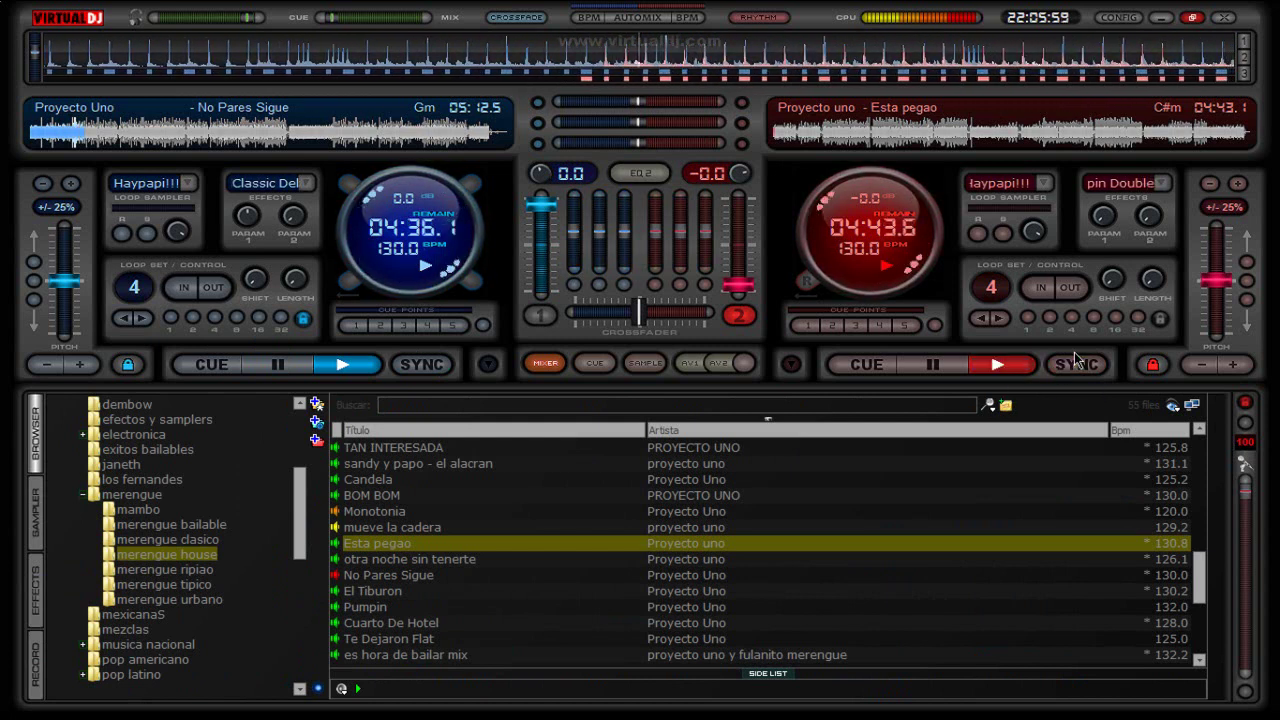
{"action": "left_click", "coordinate": [1072, 318]}
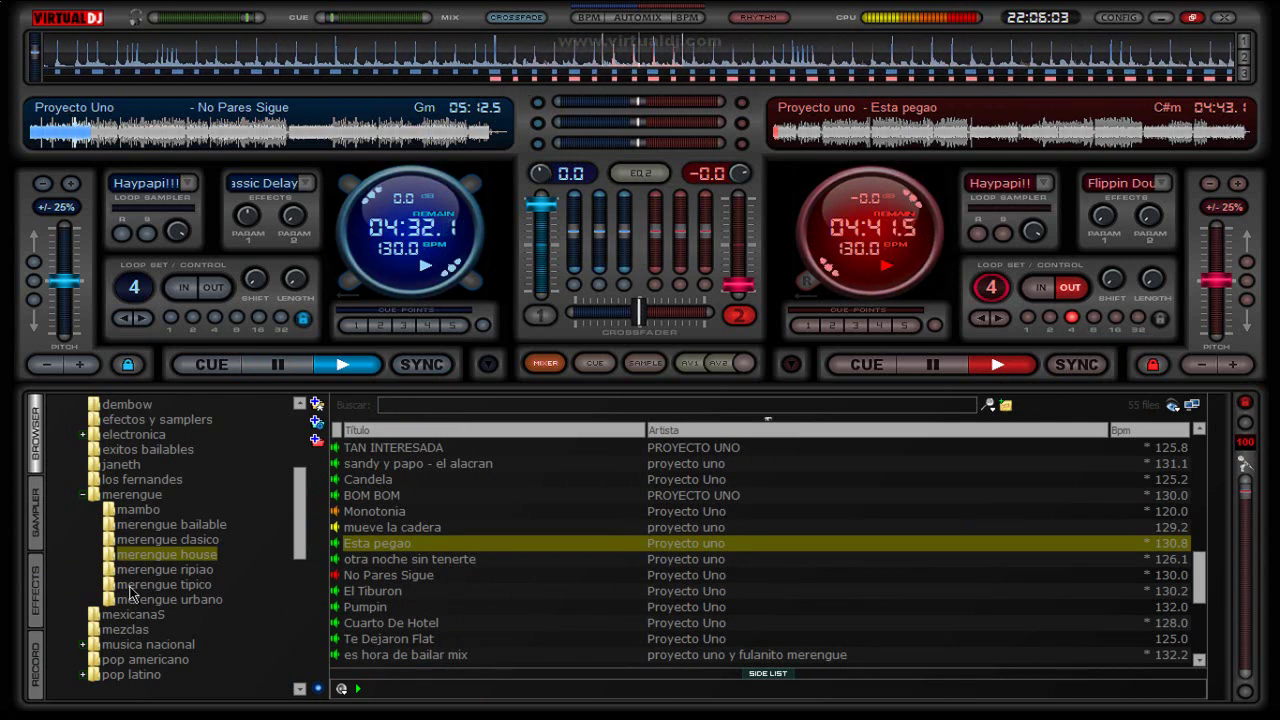
View the effects page and the sampler page, ending back at the song browser
{"action": "left_click", "coordinate": [36, 586]}
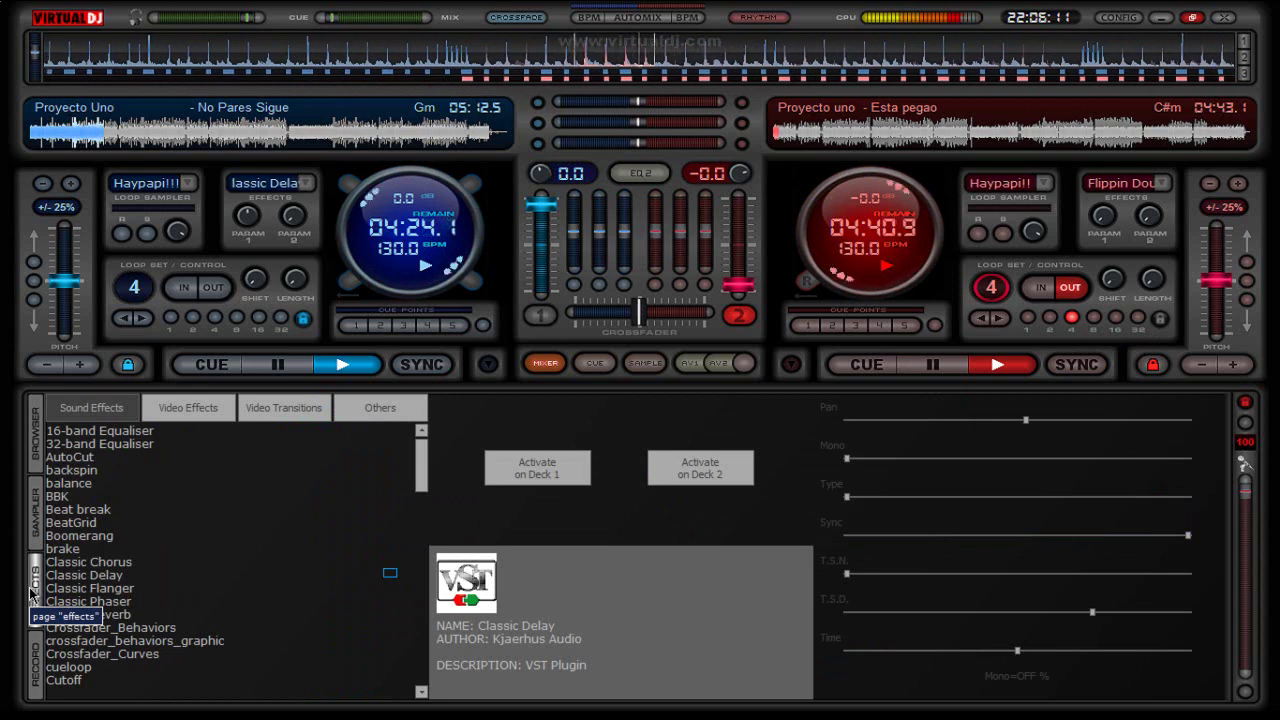
{"action": "left_click", "coordinate": [36, 512]}
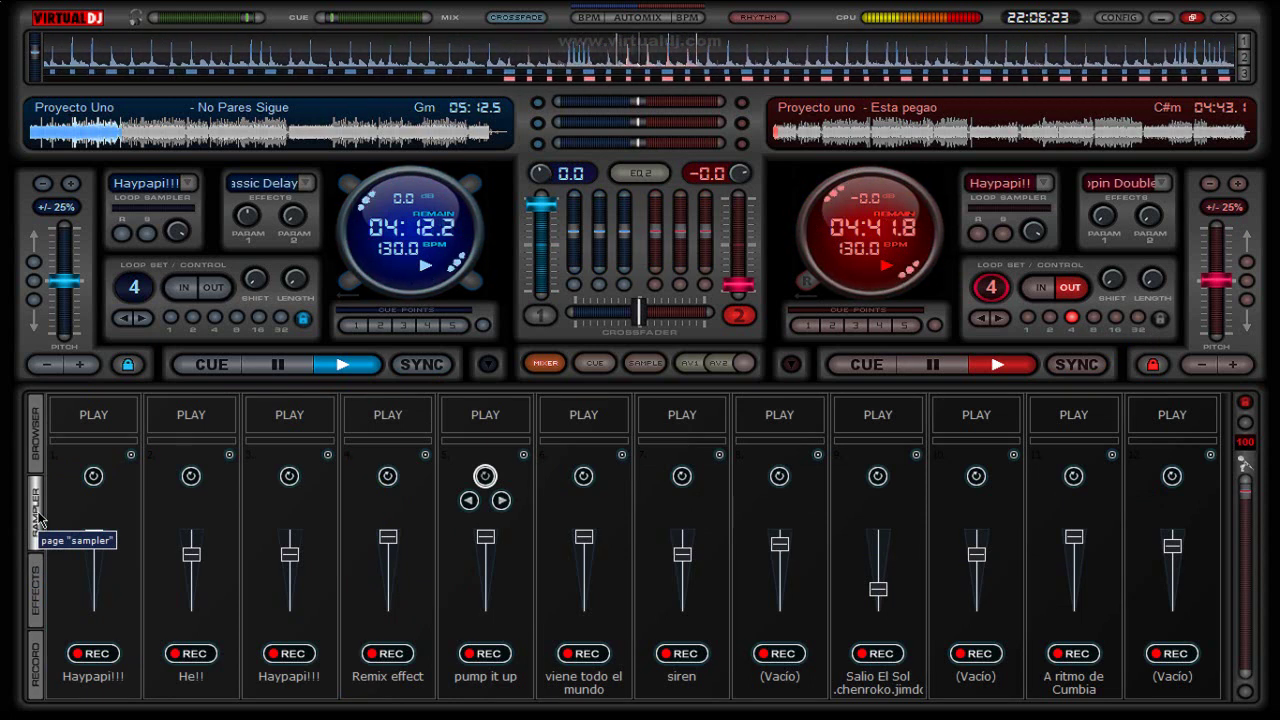
{"action": "left_click", "coordinate": [38, 440]}
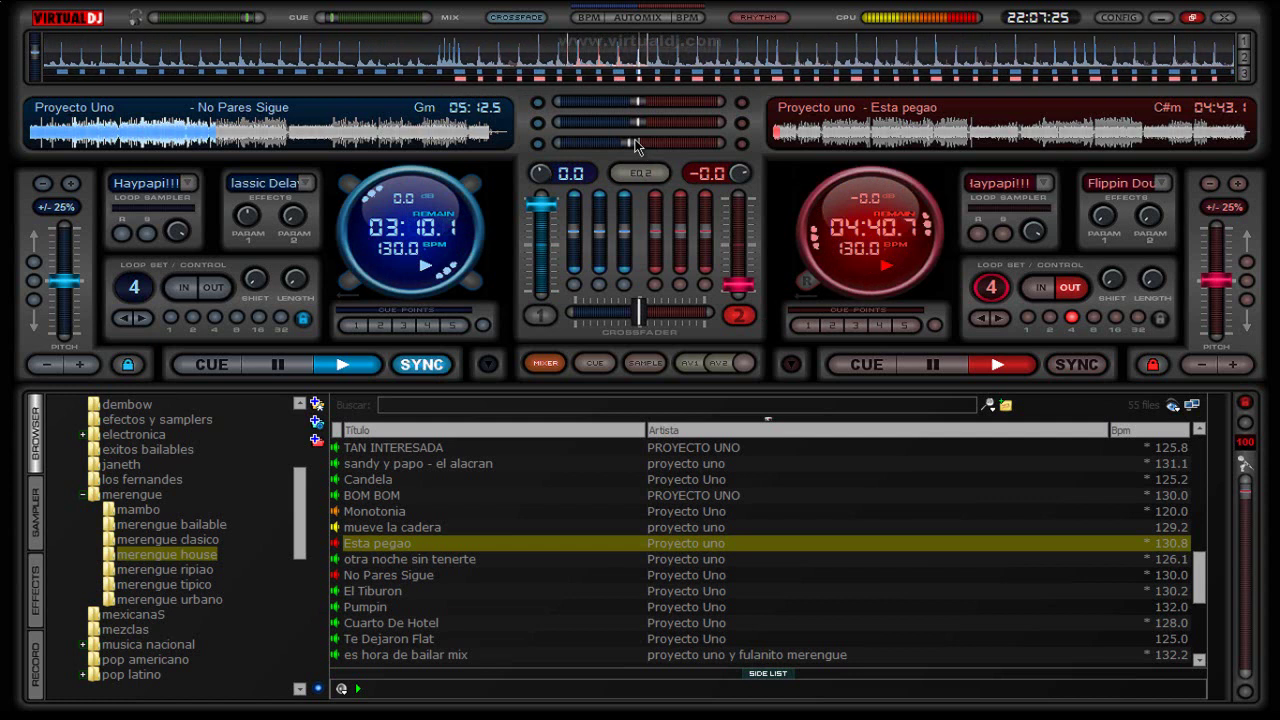
Raise deck 2's volume gradually to full, dismissing the Norton performance alert
{"action": "left_click_drag", "start_coordinate": [741, 289], "coordinate": [741, 283]}
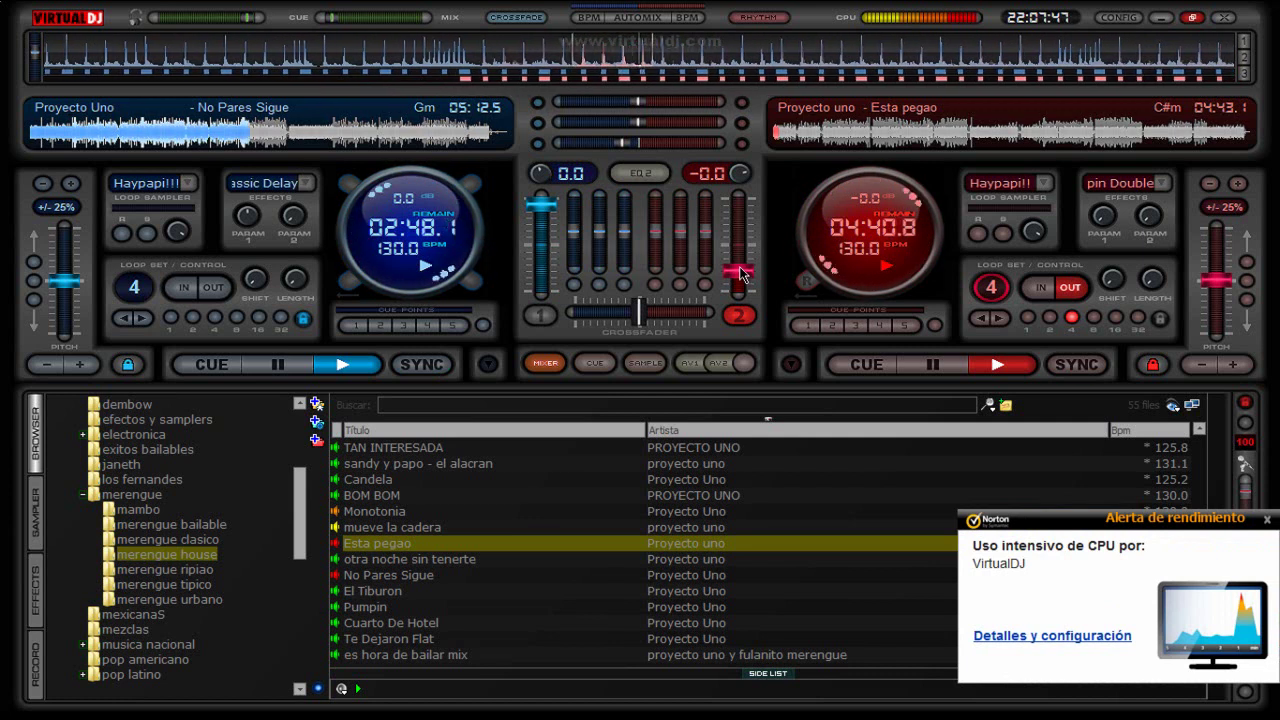
{"action": "left_click", "coordinate": [1267, 521]}
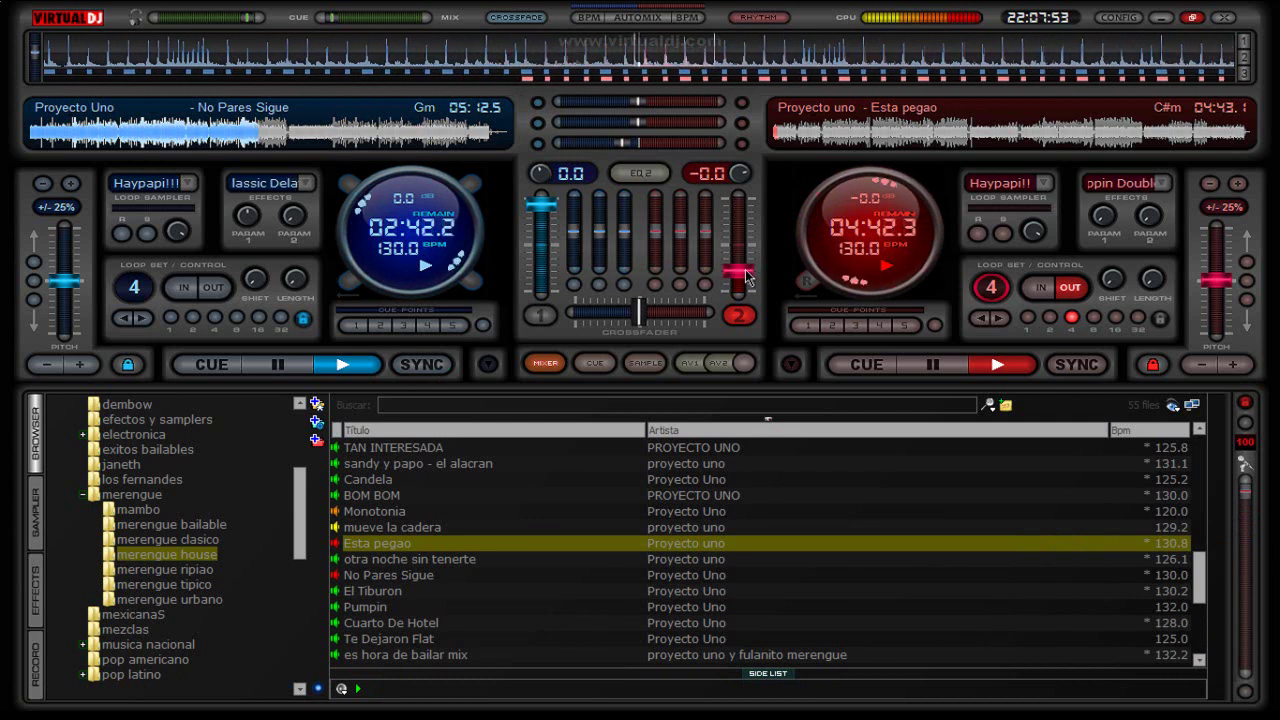
{"action": "mouse_move", "coordinate": [745, 277]}
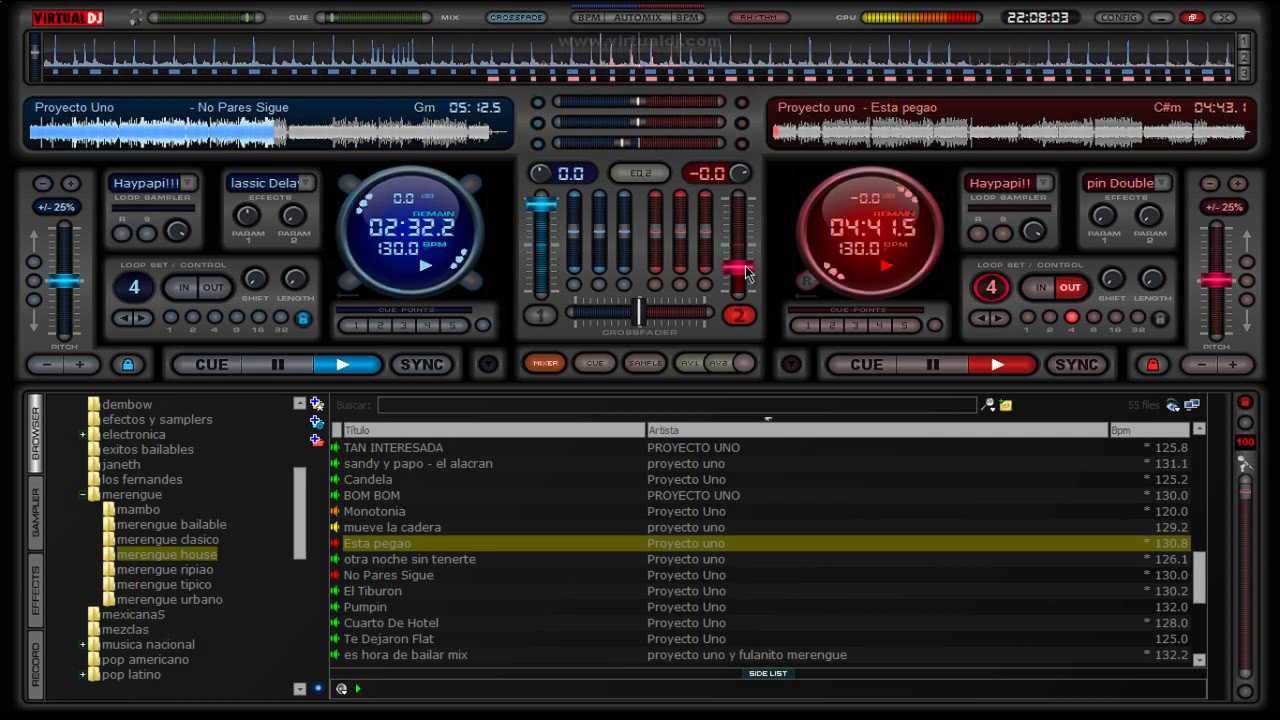
{"action": "left_click_drag", "start_coordinate": [746, 272], "coordinate": [751, 204]}
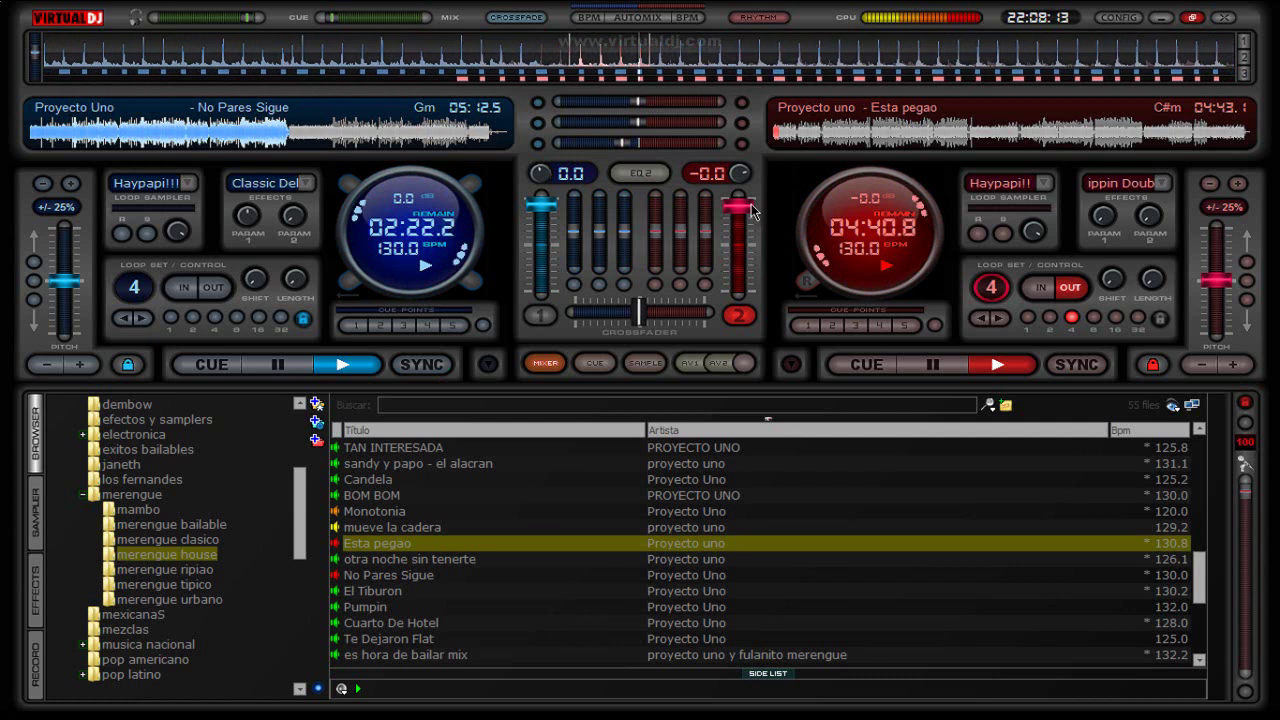
Release deck 2's 4-beat loop and shift the low EQ crossfader well toward deck 2
{"action": "left_click", "coordinate": [1071, 318]}
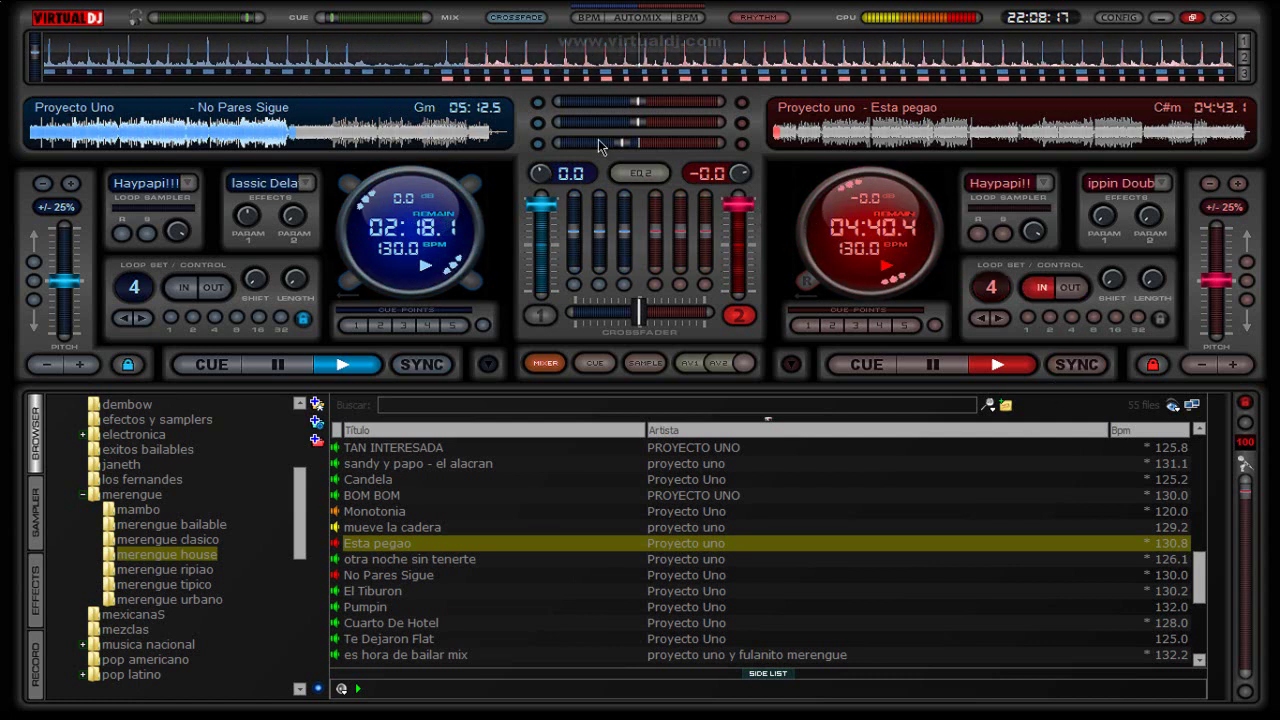
{"action": "left_click_drag", "start_coordinate": [623, 141], "coordinate": [703, 141]}
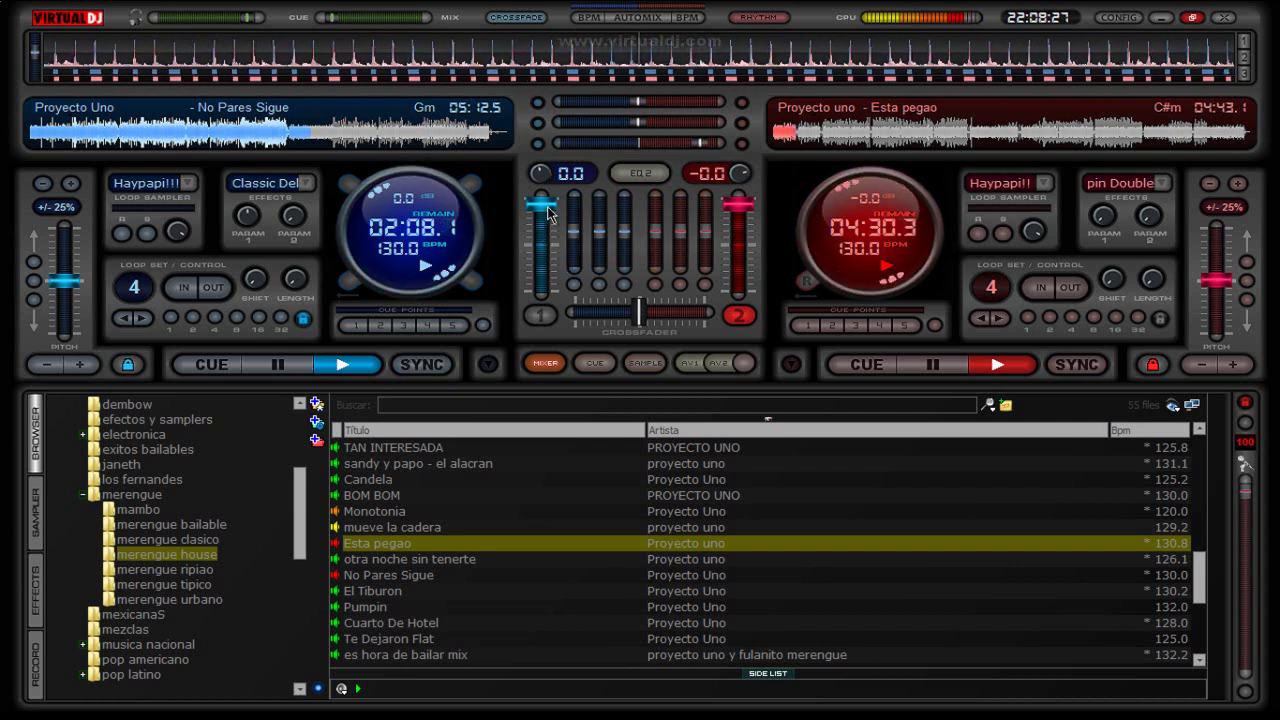
Fade deck 1's volume all the way down and recenter the low EQ crossfader at about 50%
{"action": "left_click_drag", "start_coordinate": [548, 207], "coordinate": [548, 297]}
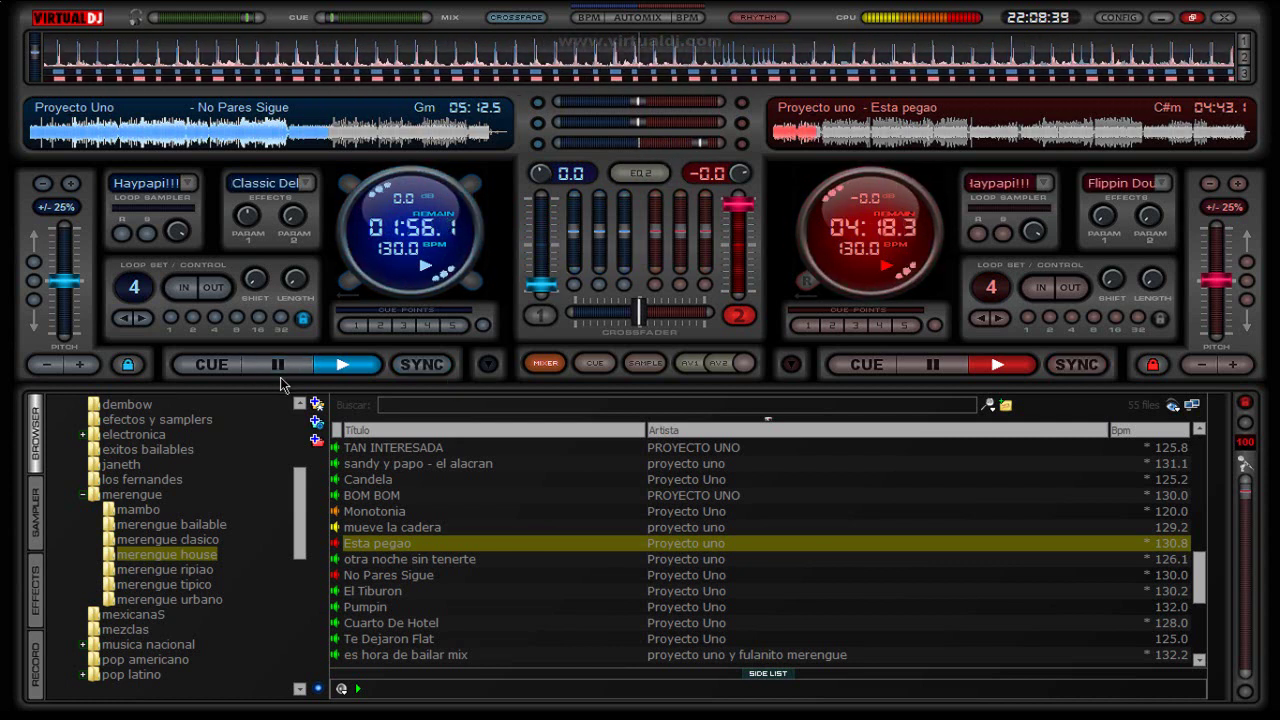
{"action": "left_click", "coordinate": [638, 144]}
{"action": "mouse_move", "coordinate": [638, 144]}
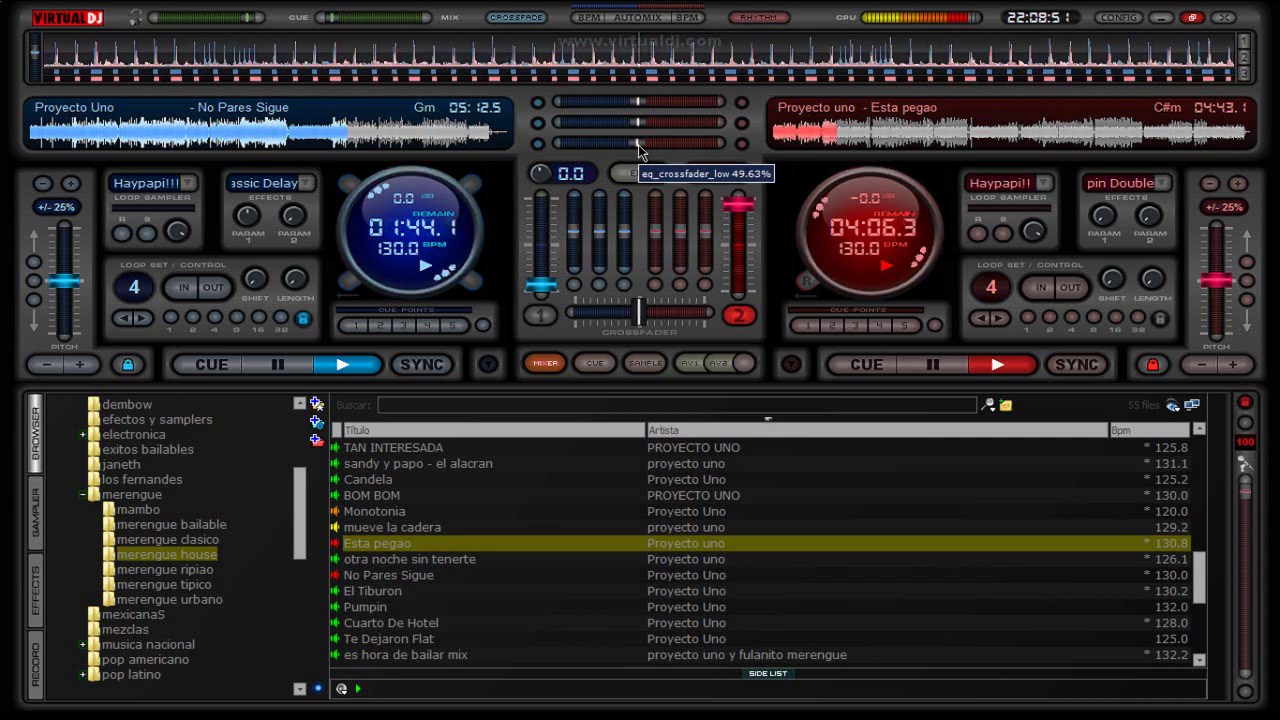
Sort the song list by artist in descending order and load Es Hora de Bailar by Sandy y Papo onto deck 1
{"action": "left_click", "coordinate": [680, 432]}
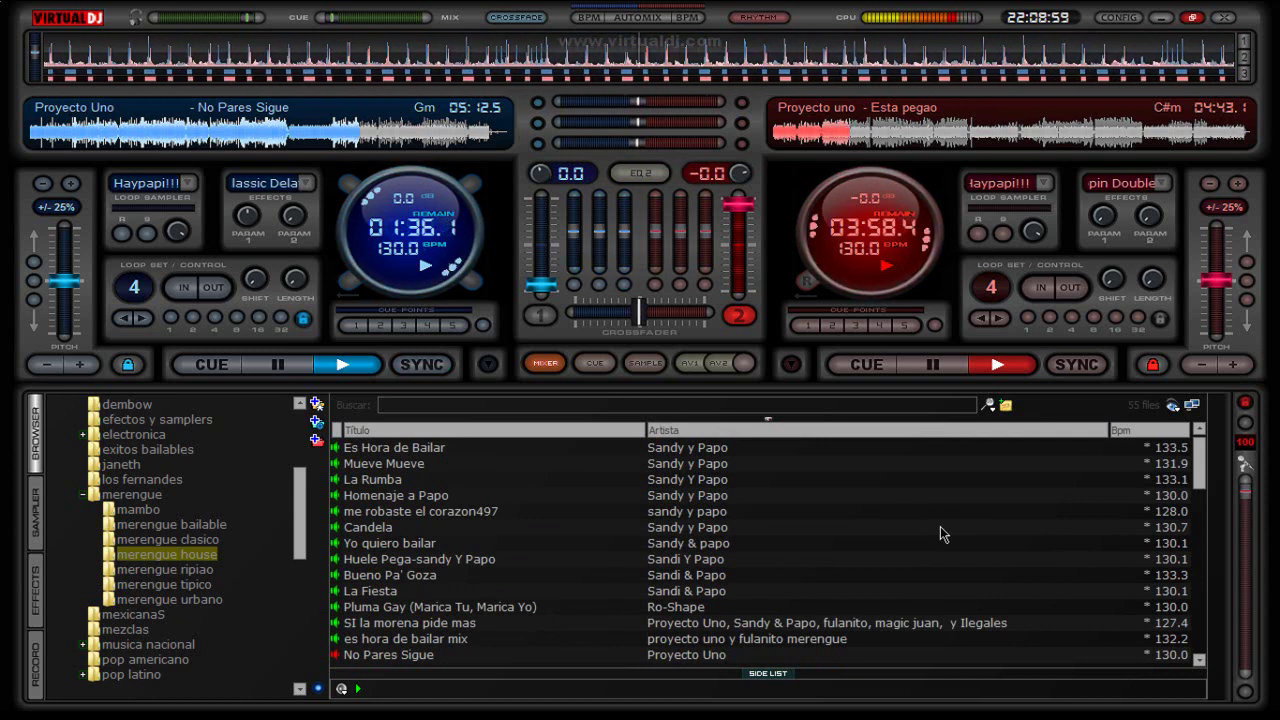
{"action": "left_click", "coordinate": [705, 450]}
{"action": "left_click_drag", "start_coordinate": [705, 450], "coordinate": [407, 243]}
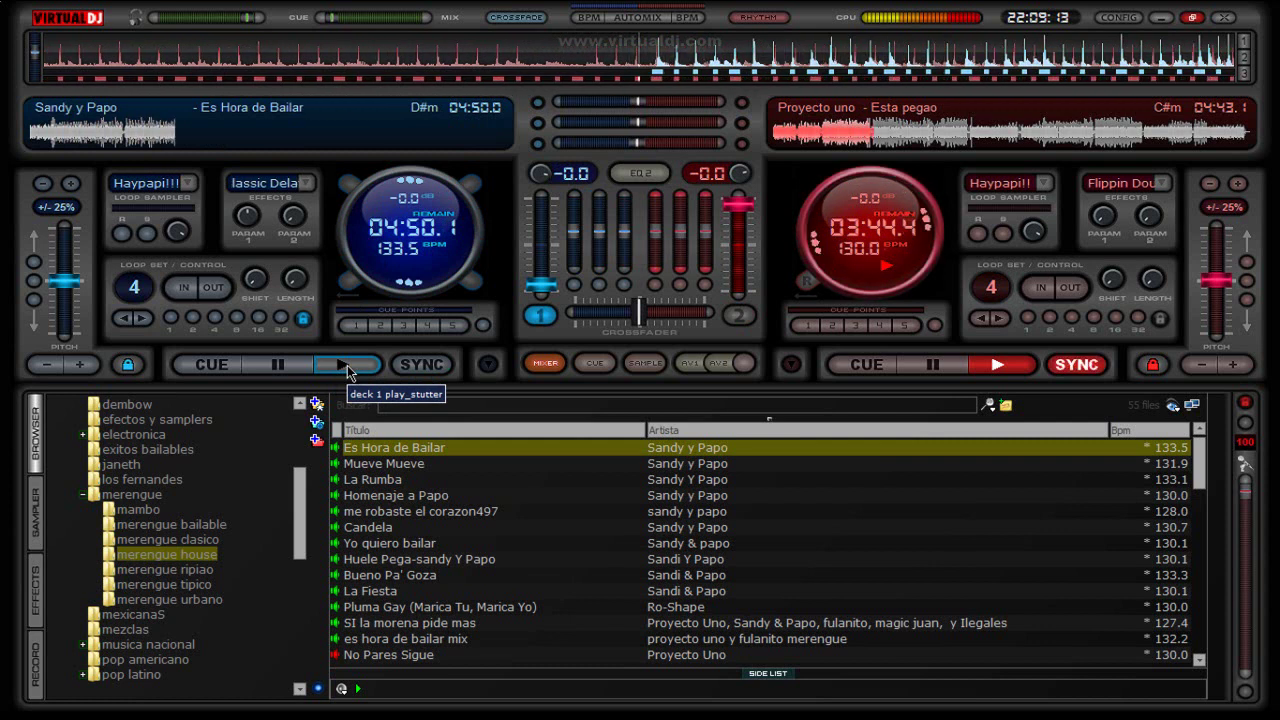
Play deck 1 in sync with deck 2 and set a 4-beat loop on it
{"action": "left_click", "coordinate": [345, 366]}
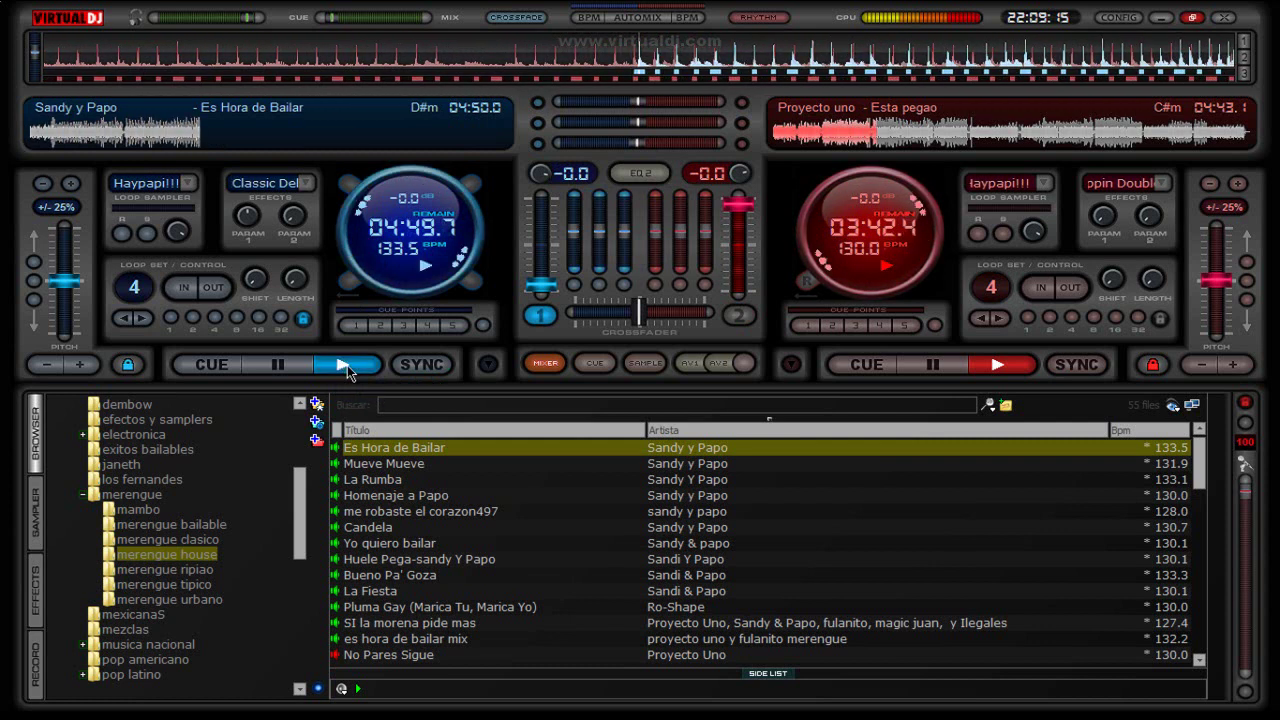
{"action": "left_click", "coordinate": [421, 364]}
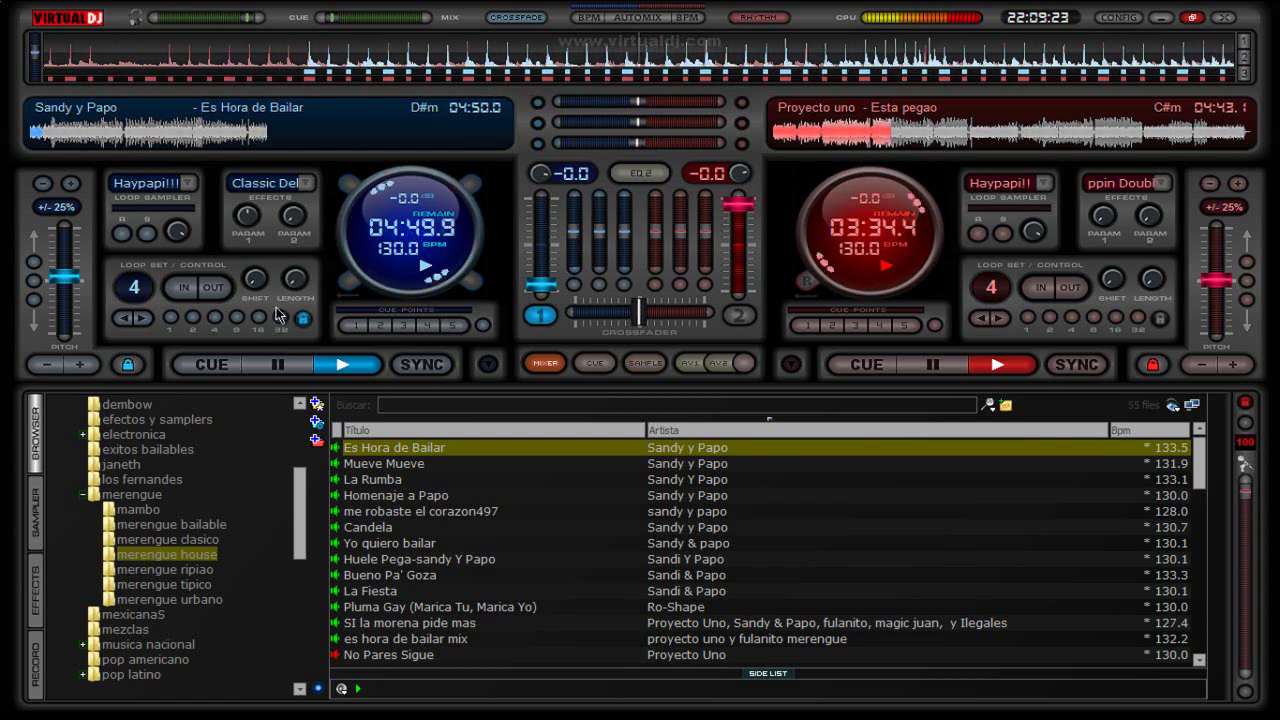
{"action": "left_click", "coordinate": [216, 319]}
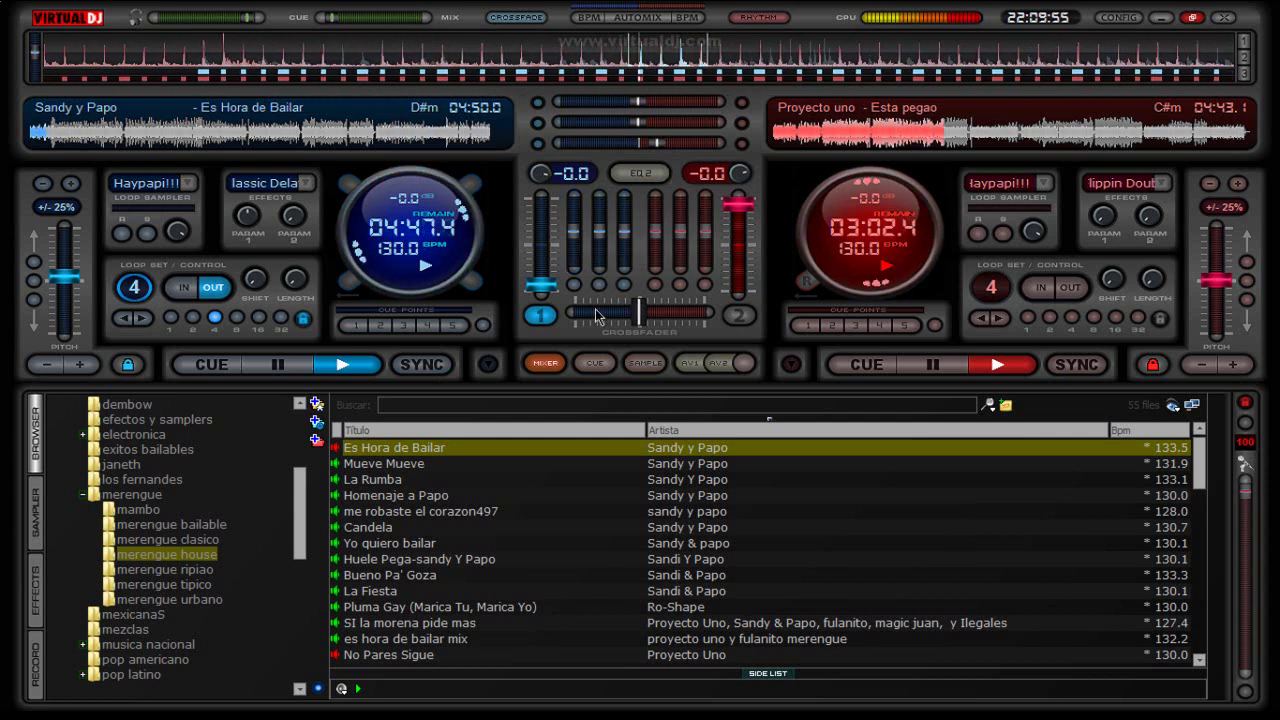
Raise deck 1's volume to full and release its 4-beat loop
{"action": "left_click_drag", "start_coordinate": [547, 285], "coordinate": [547, 238]}
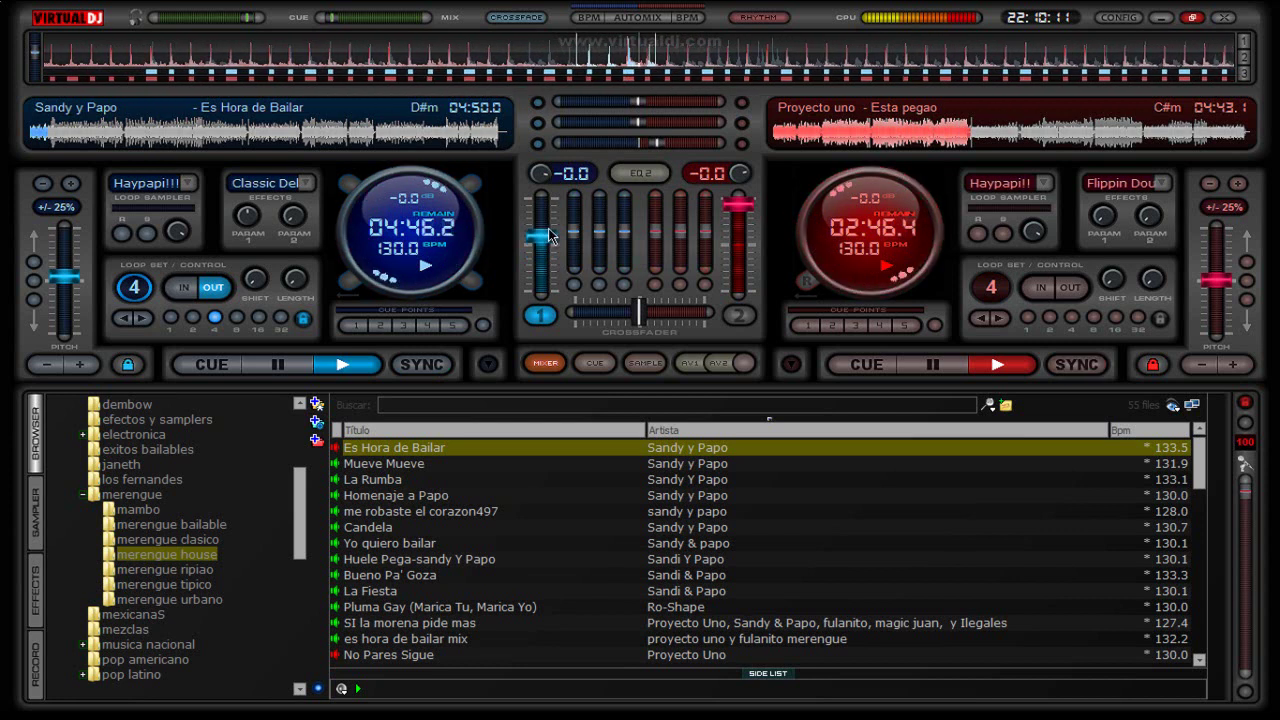
{"action": "left_click_drag", "start_coordinate": [547, 236], "coordinate": [563, 203]}
{"action": "left_click", "coordinate": [217, 314]}
Shift the low EQ crossfader toward deck 1 and fade deck 2's volume down to 0%
{"action": "left_click_drag", "start_coordinate": [655, 142], "coordinate": [615, 150]}
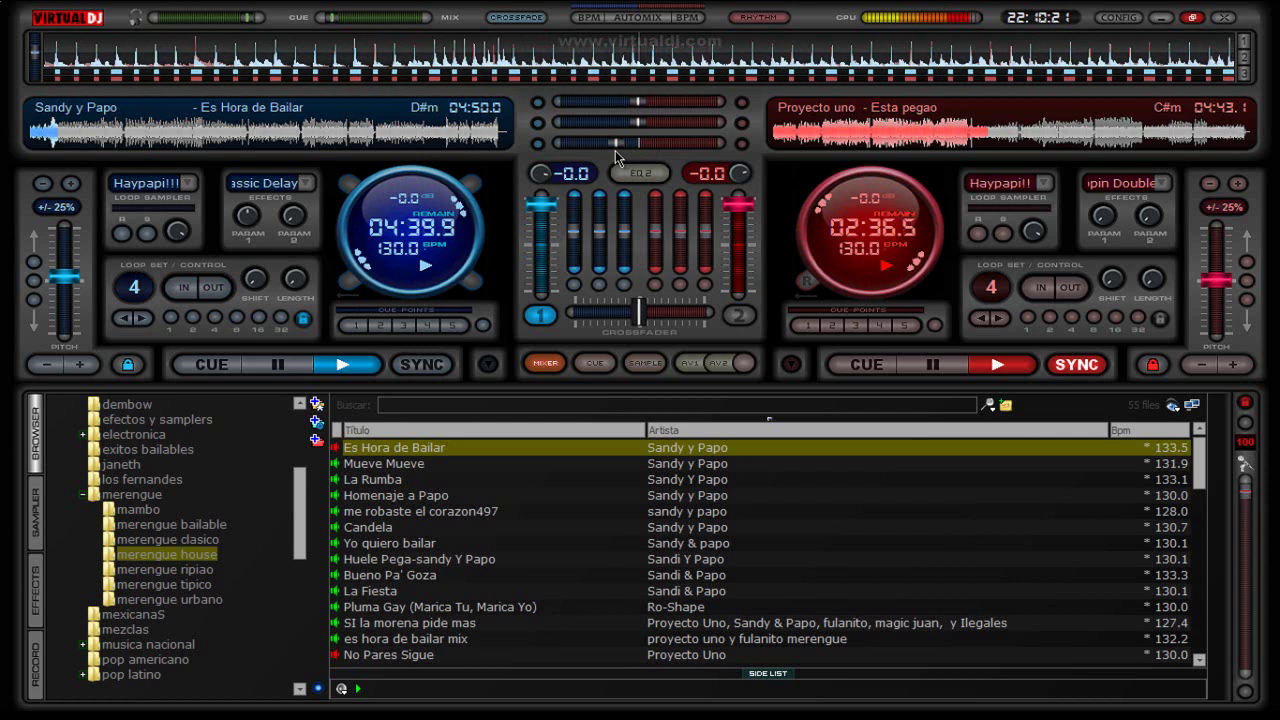
{"action": "left_click_drag", "start_coordinate": [737, 210], "coordinate": [737, 278]}
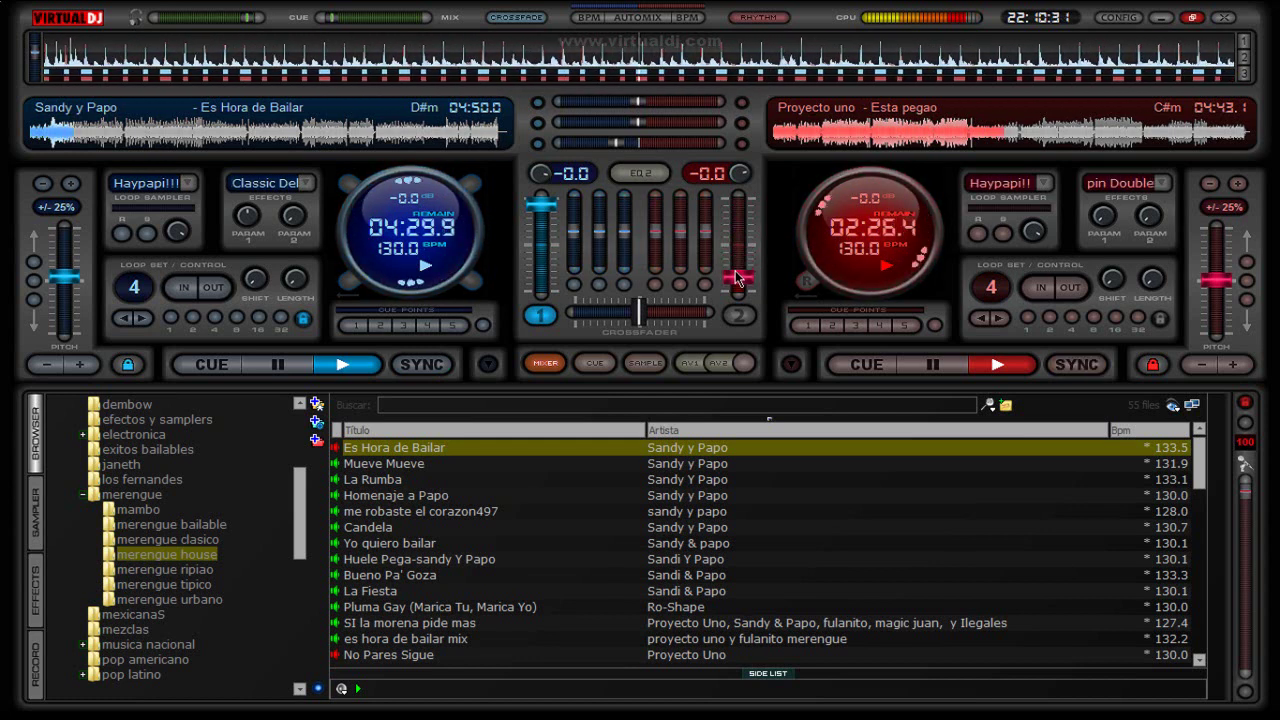
{"action": "left_click_drag", "start_coordinate": [737, 278], "coordinate": [737, 284]}
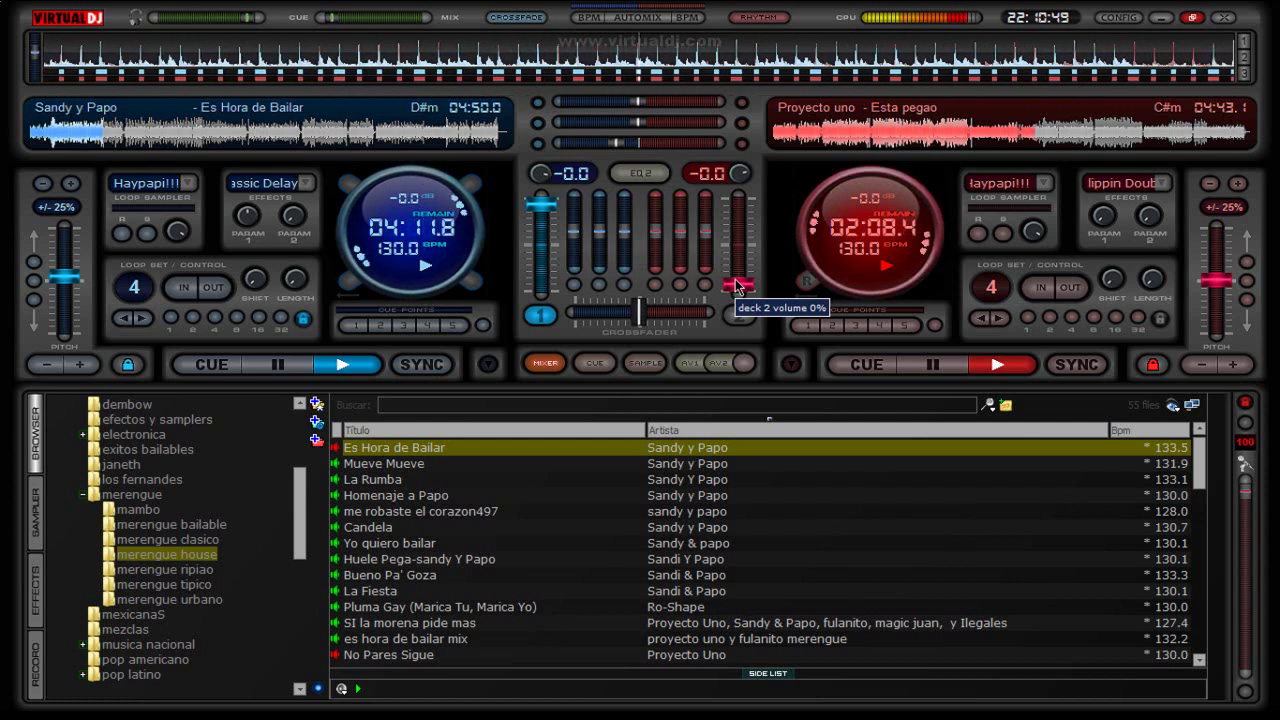
Load Yo quiero bailar by Sandy & papo onto deck 2 and start playing it
{"action": "left_click", "coordinate": [686, 543]}
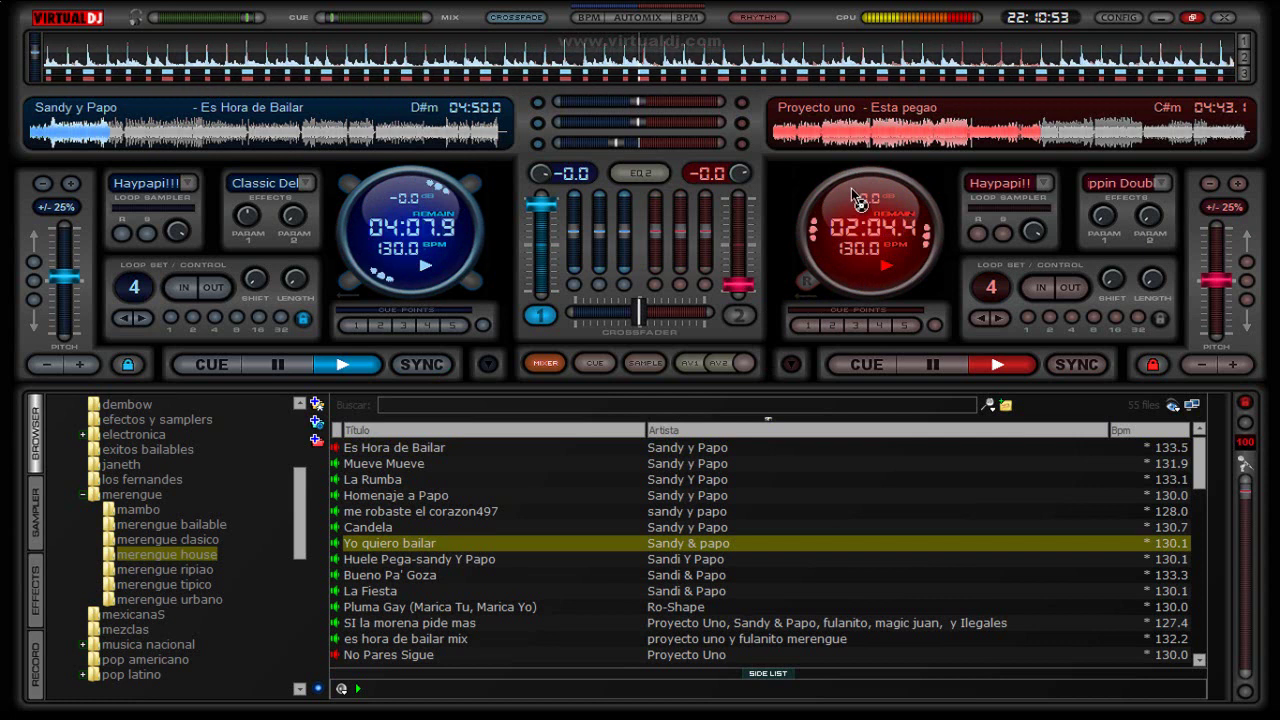
{"action": "left_click_drag", "start_coordinate": [851, 188], "coordinate": [857, 193]}
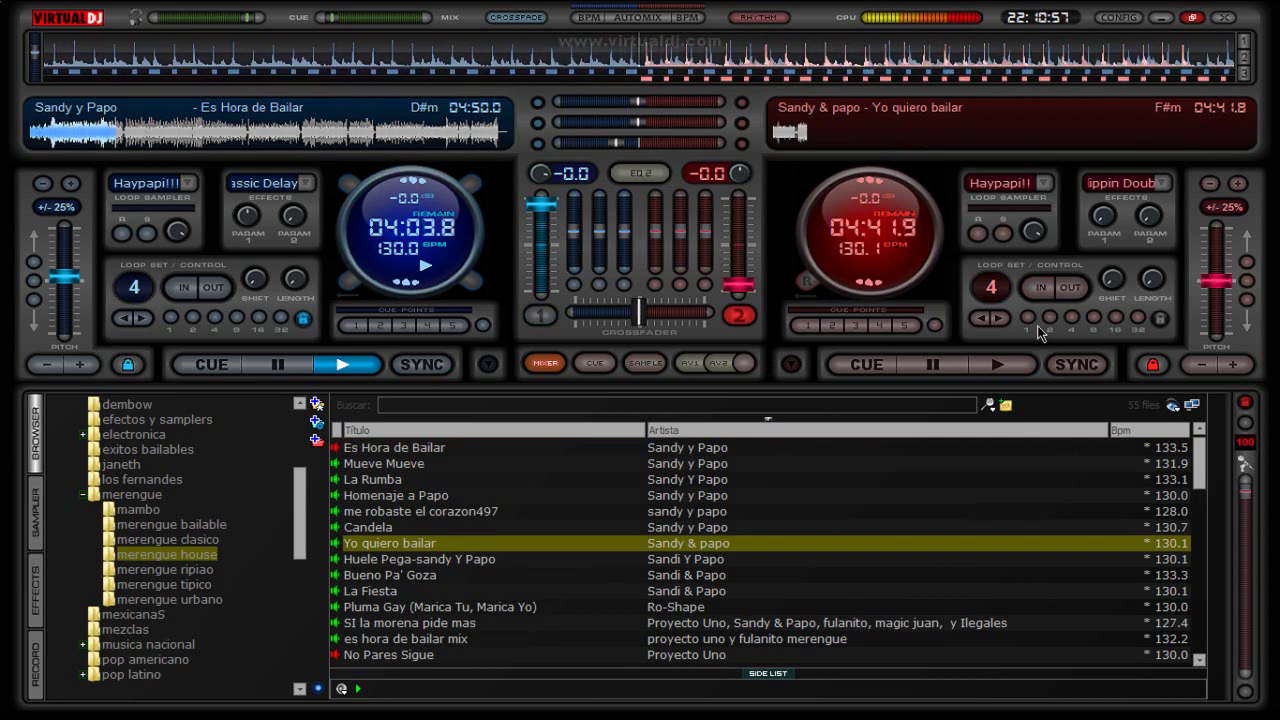
{"action": "left_click", "coordinate": [1000, 365]}
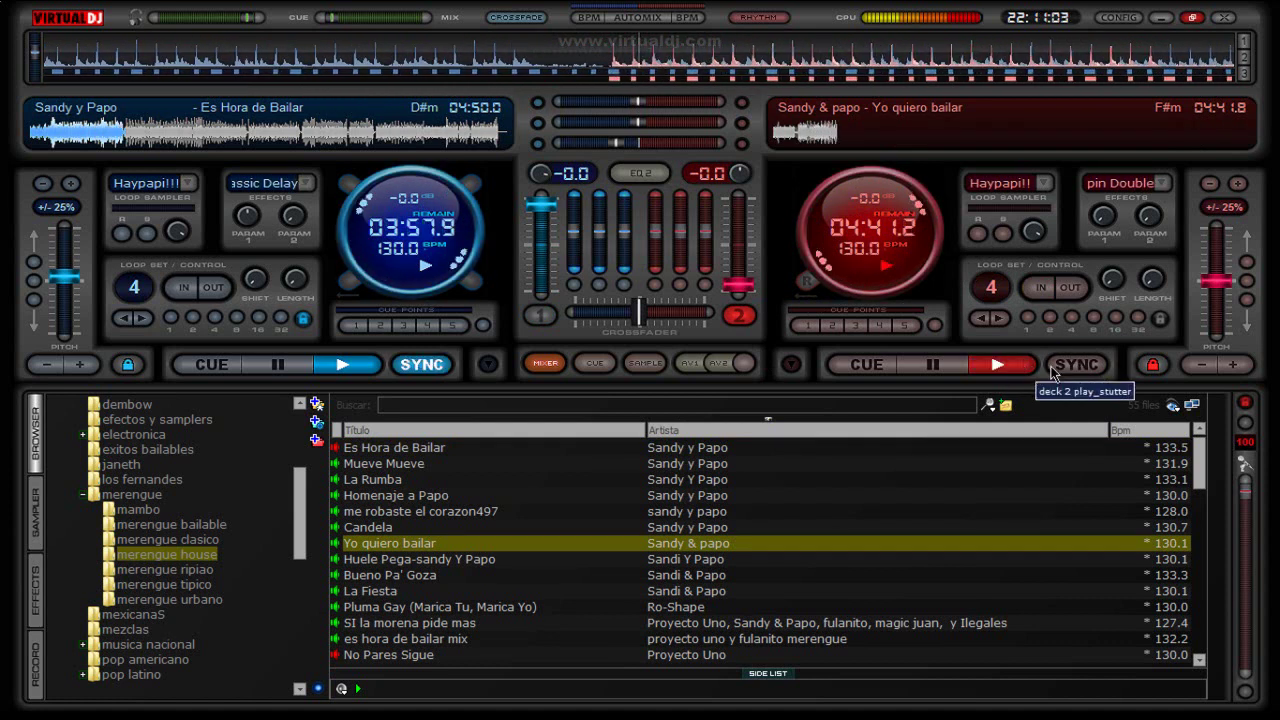
Loop deck 2's track over 8 beats and extend the loop to 16 beats
{"action": "left_click", "coordinate": [1071, 318]}
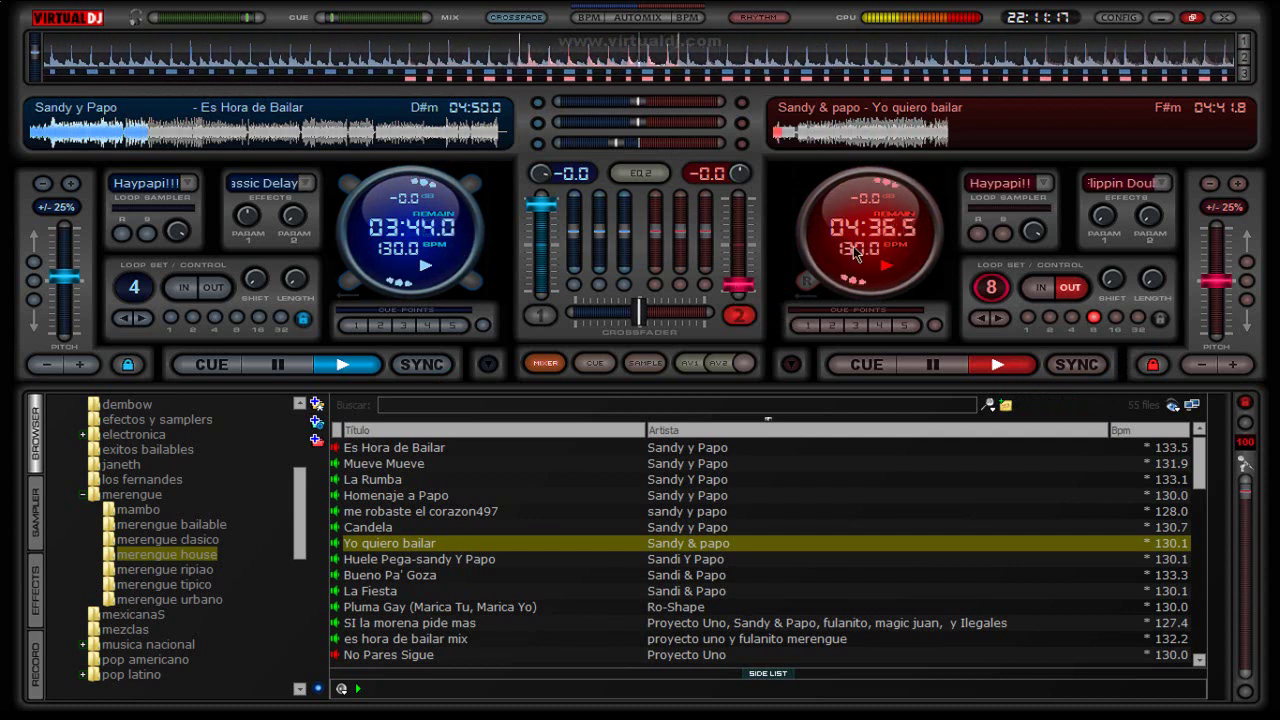
{"action": "left_click", "coordinate": [1116, 318]}
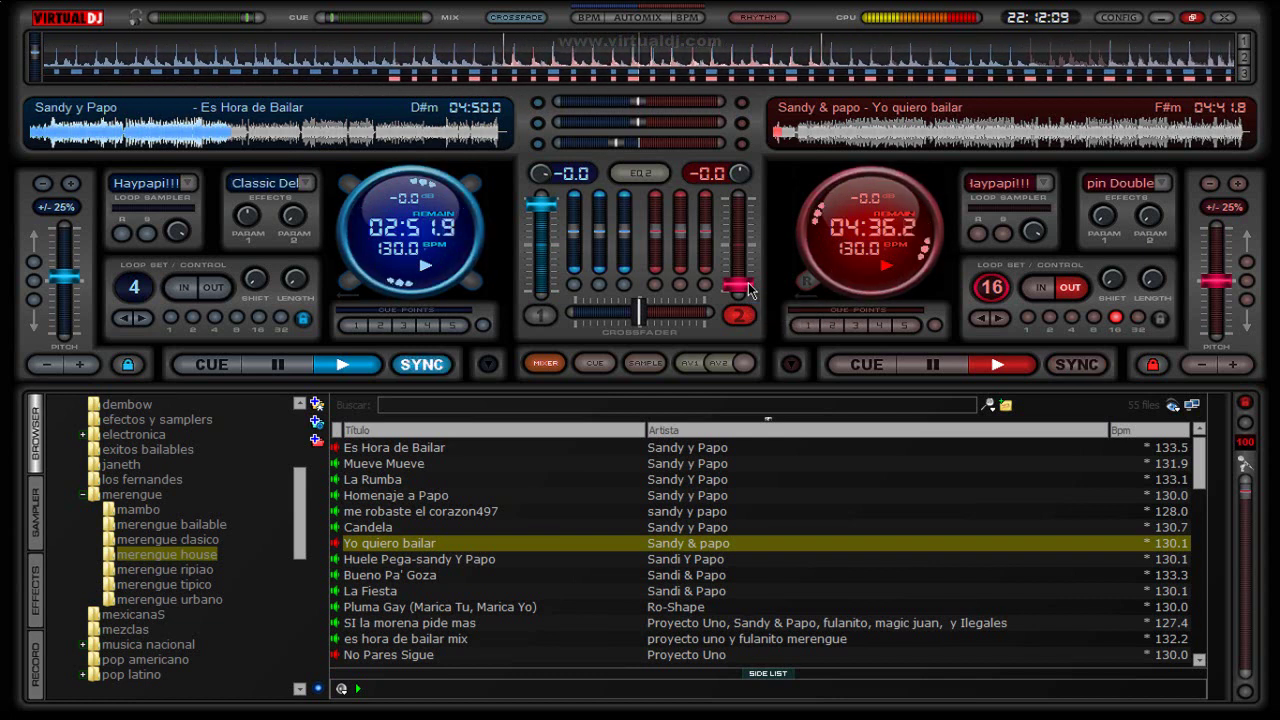
Transition to deck 2 by raising its volume in stages to full and fading deck 1's volume down to nearly zero
{"action": "left_click_drag", "start_coordinate": [748, 277], "coordinate": [748, 268]}
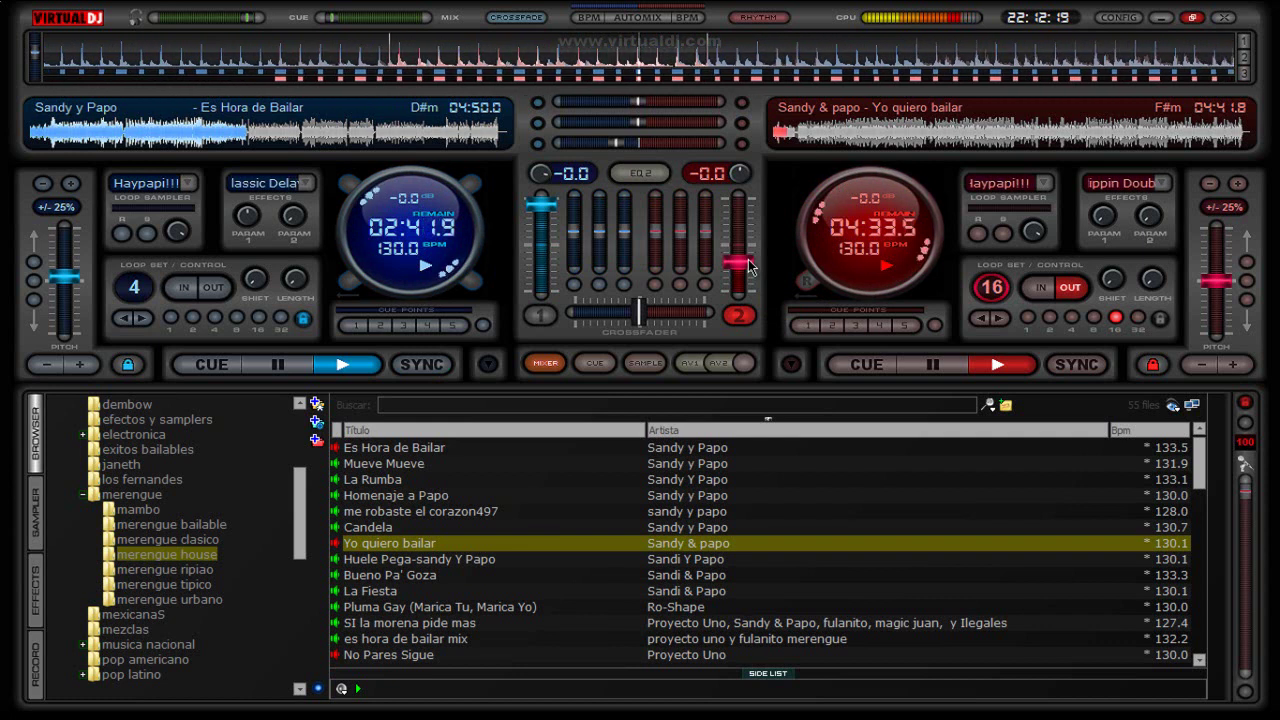
{"action": "left_click_drag", "start_coordinate": [748, 262], "coordinate": [749, 254]}
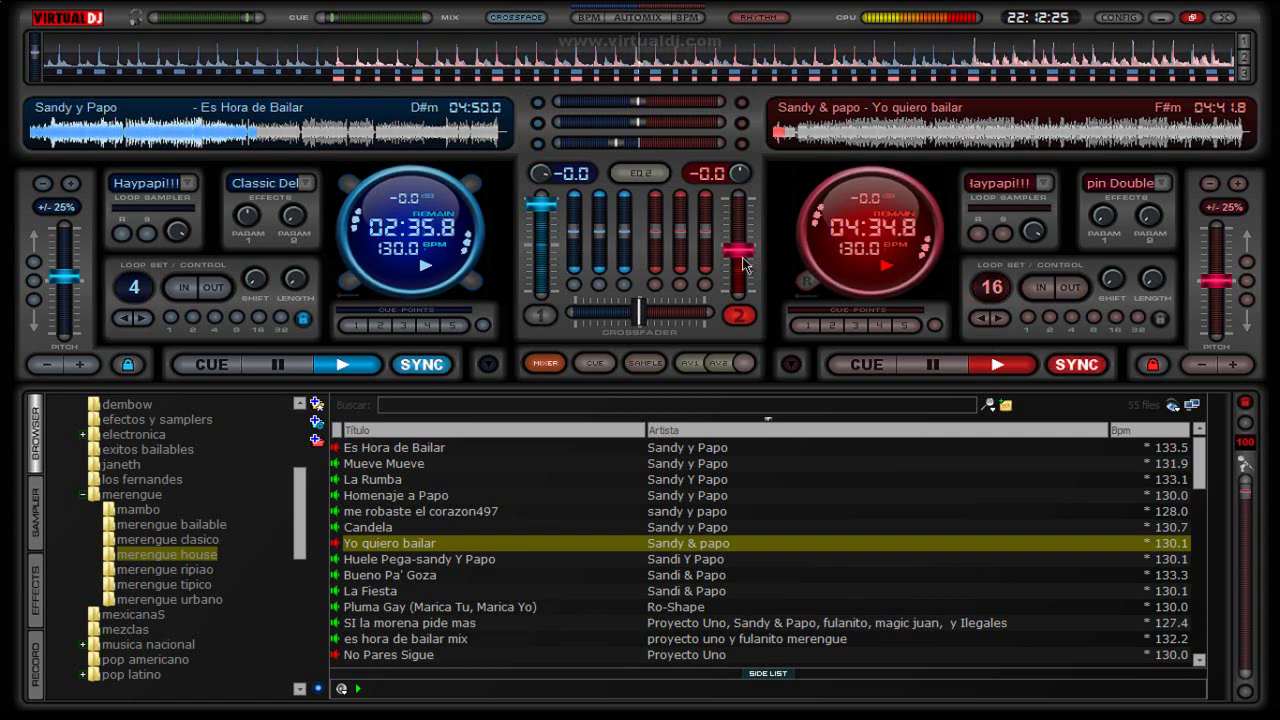
{"action": "left_click_drag", "start_coordinate": [740, 250], "coordinate": [743, 204]}
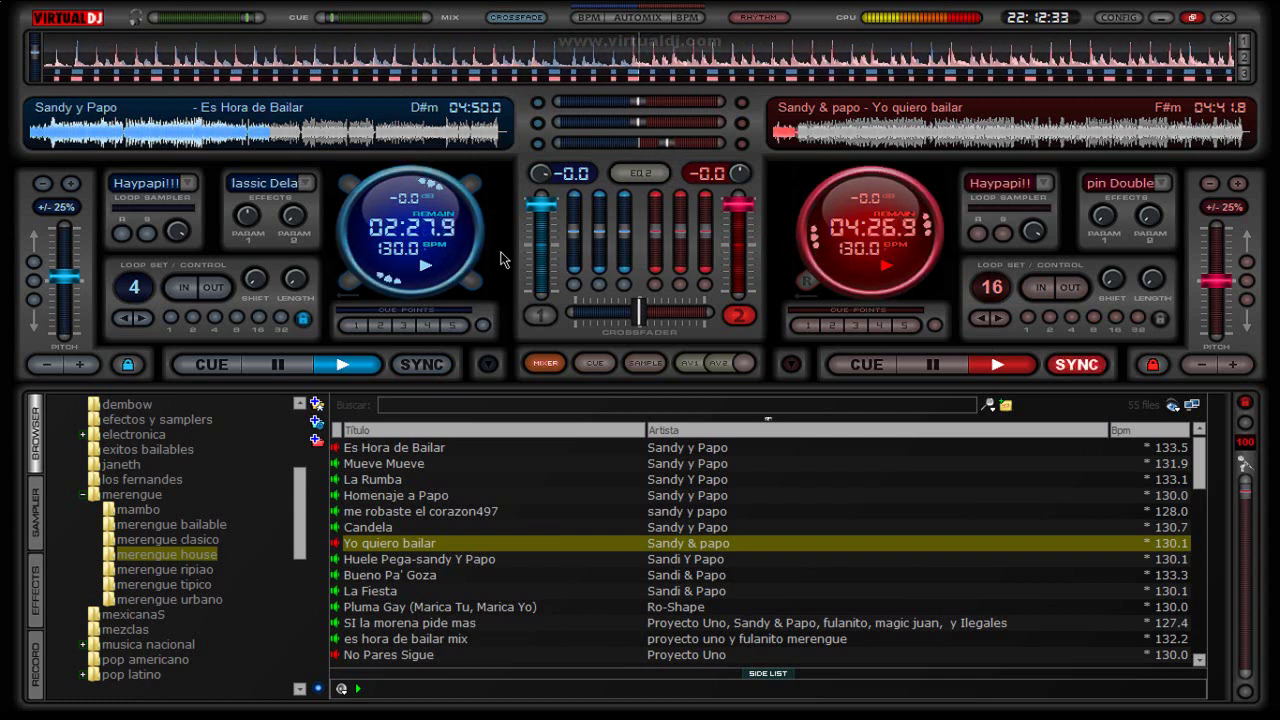
{"action": "left_click_drag", "start_coordinate": [540, 210], "coordinate": [540, 278]}
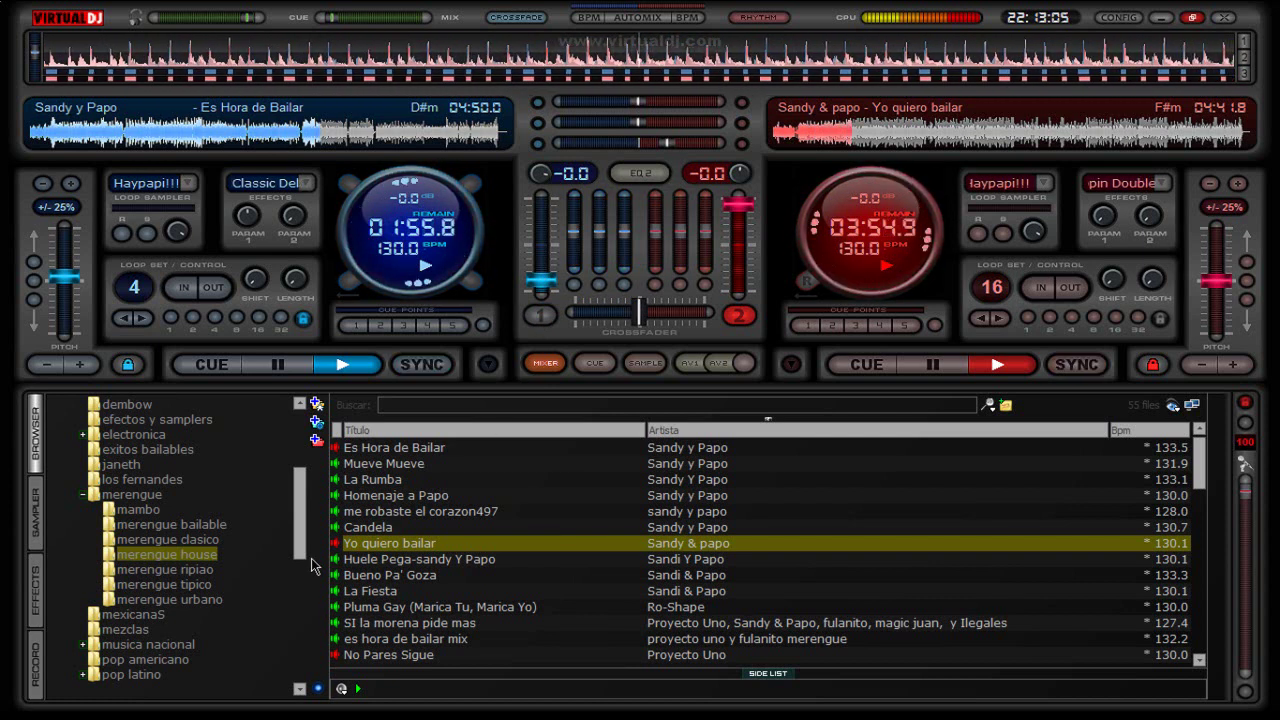
Switch the song list's artist sorting to ascending and back to descending
{"action": "left_click", "coordinate": [673, 430]}
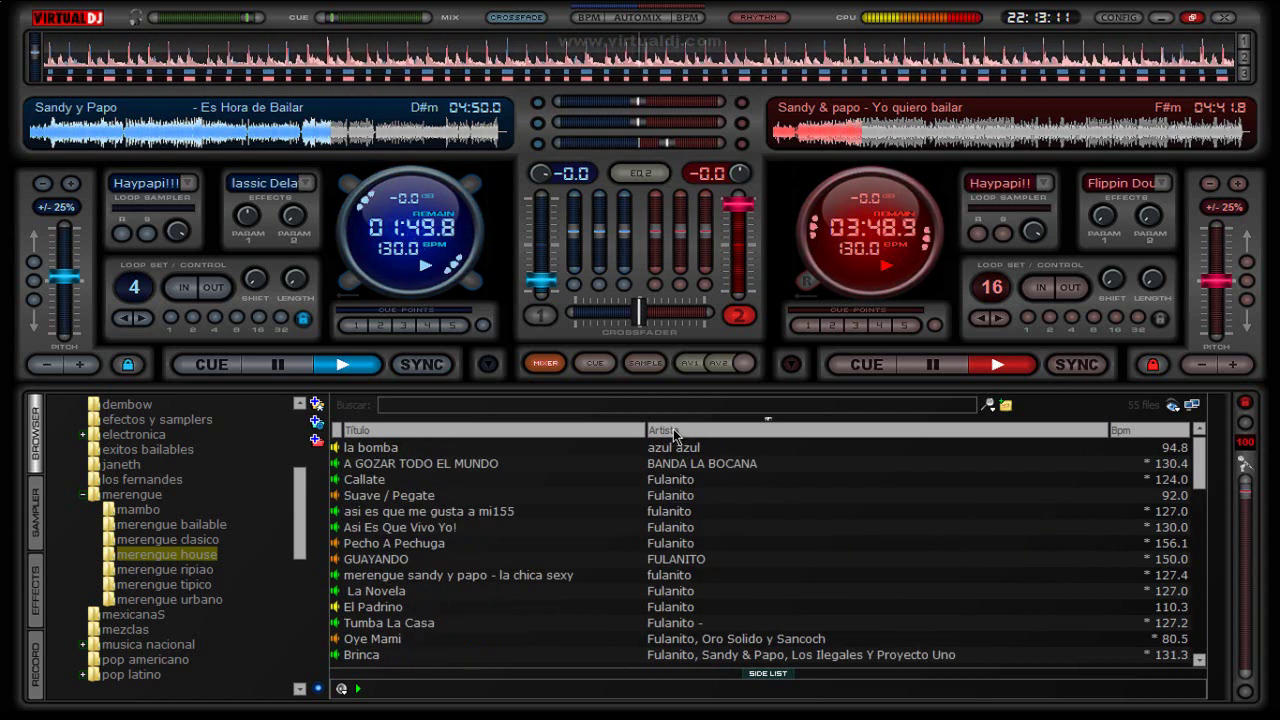
{"action": "left_click", "coordinate": [673, 430]}
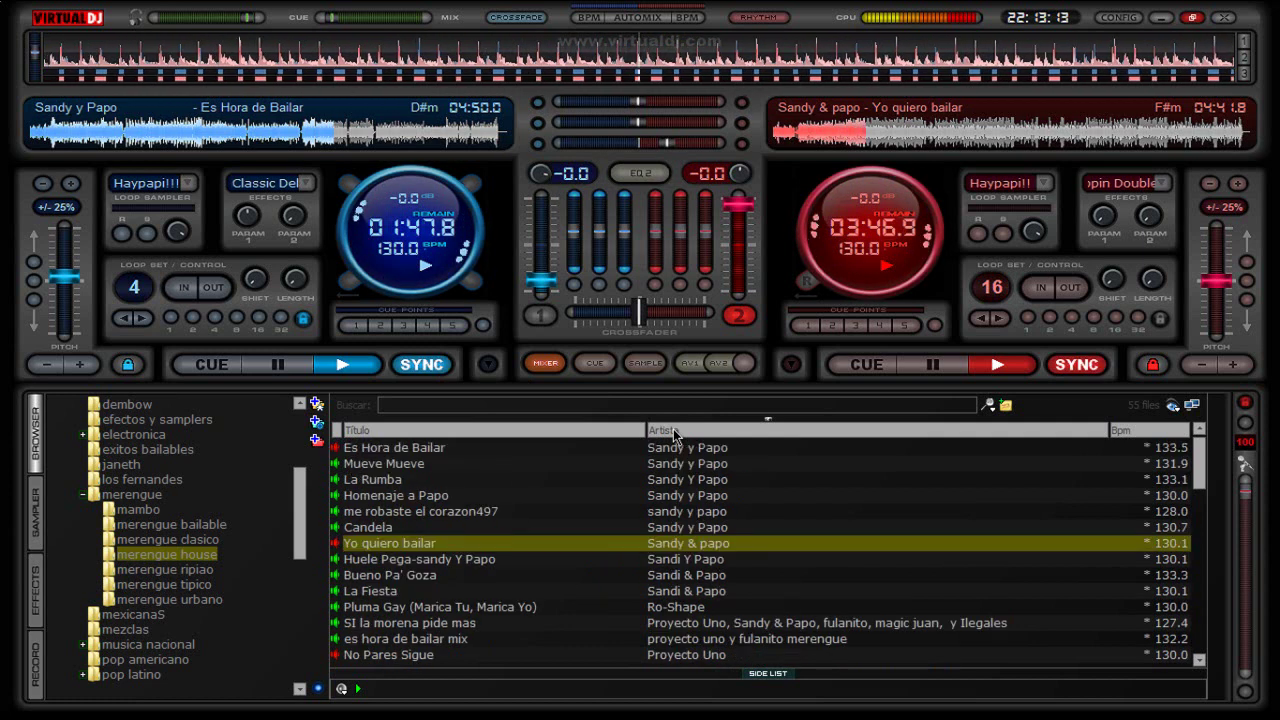
Replace deck 1's track with Pumpin by Proyecto Uno and start playing it
{"action": "left_click", "coordinate": [673, 430]}
{"action": "left_click", "coordinate": [673, 430]}
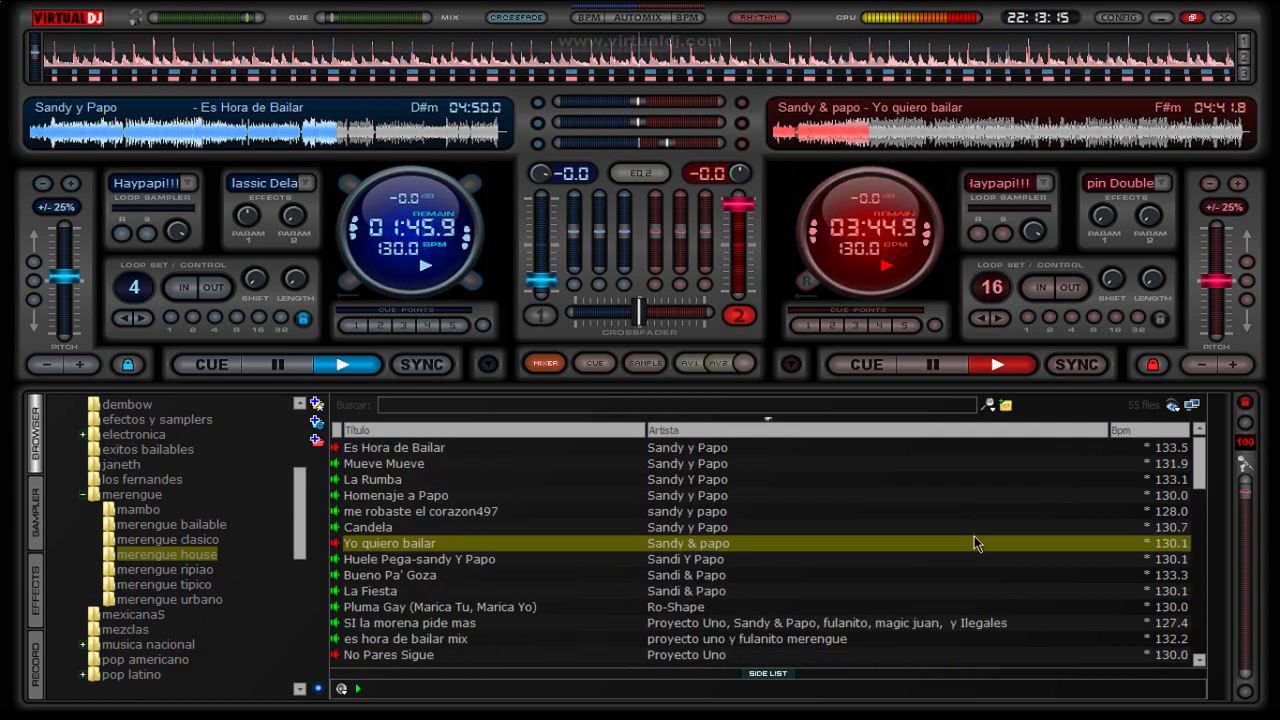
{"action": "left_click_drag", "start_coordinate": [1201, 466], "coordinate": [1203, 535]}
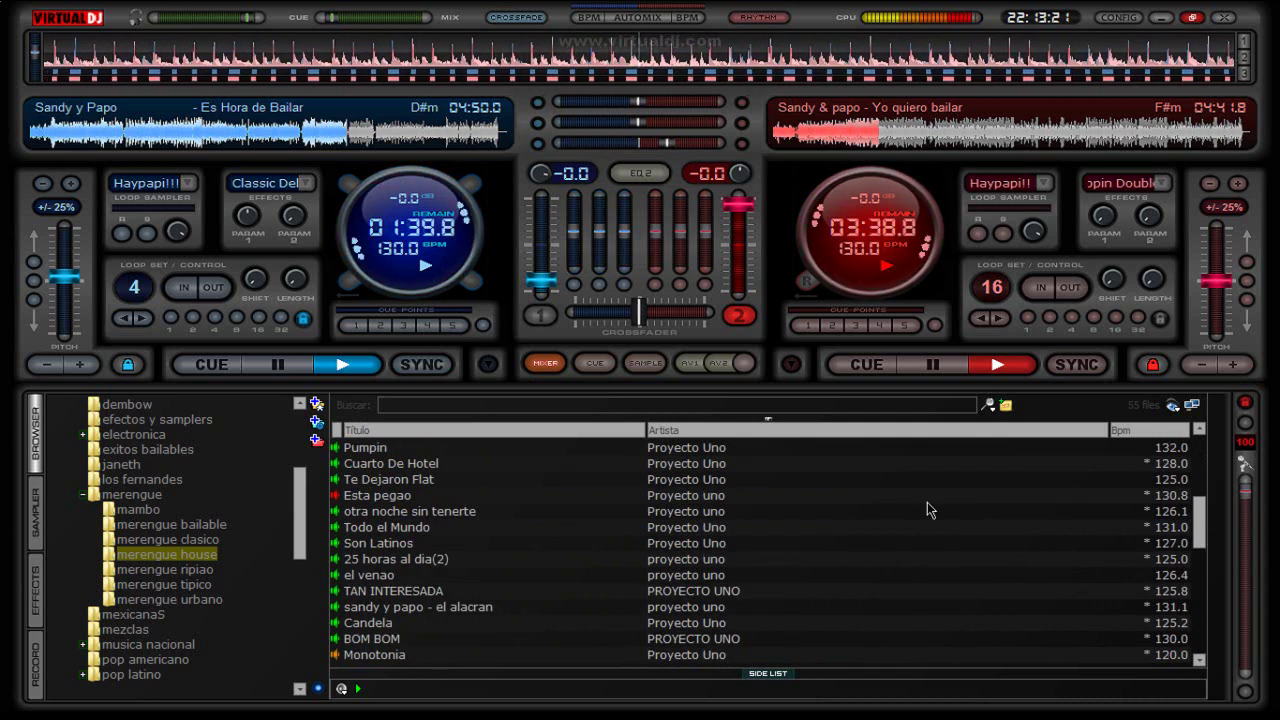
{"action": "left_click", "coordinate": [714, 449]}
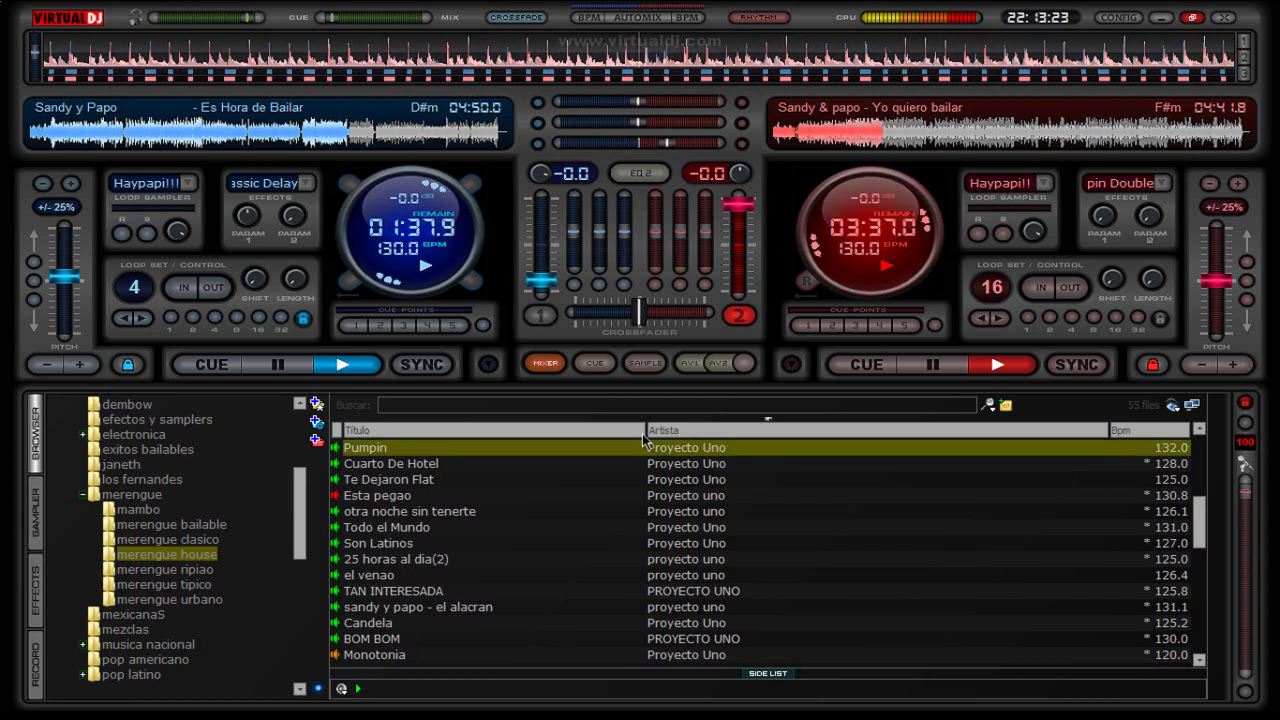
{"action": "left_click_drag", "start_coordinate": [425, 265], "coordinate": [425, 265]}
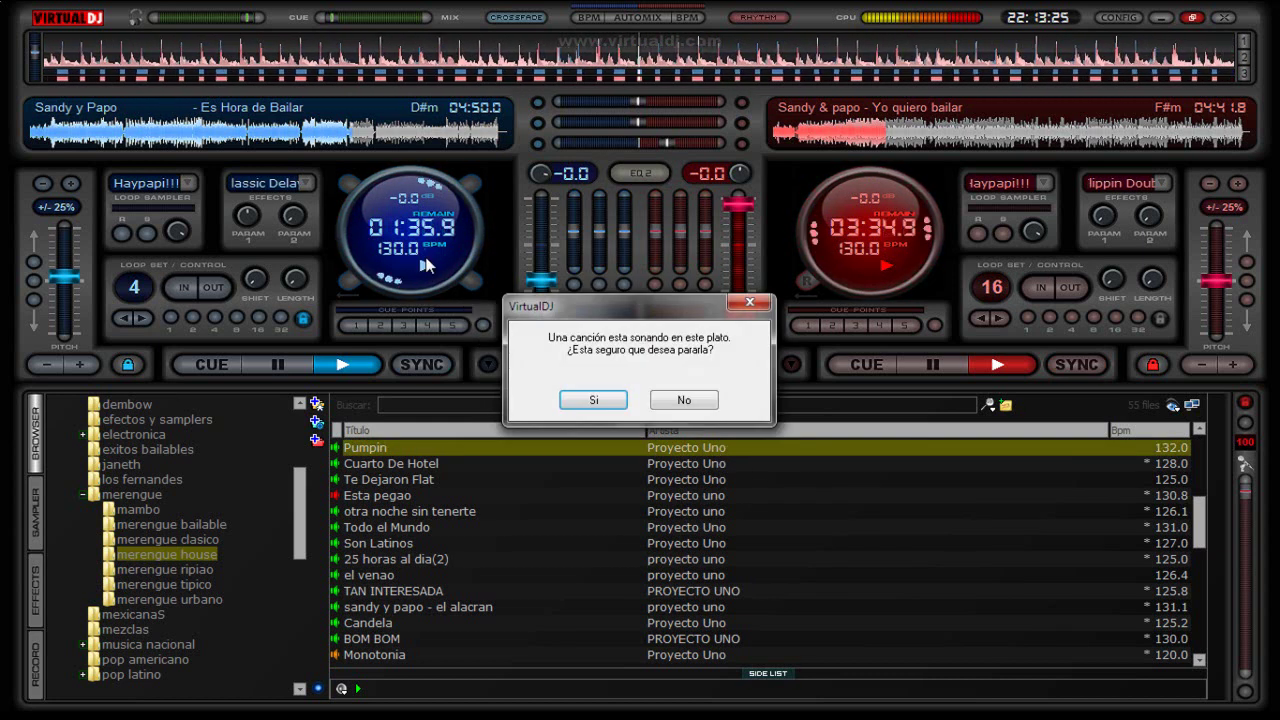
{"action": "left_click", "coordinate": [582, 400]}
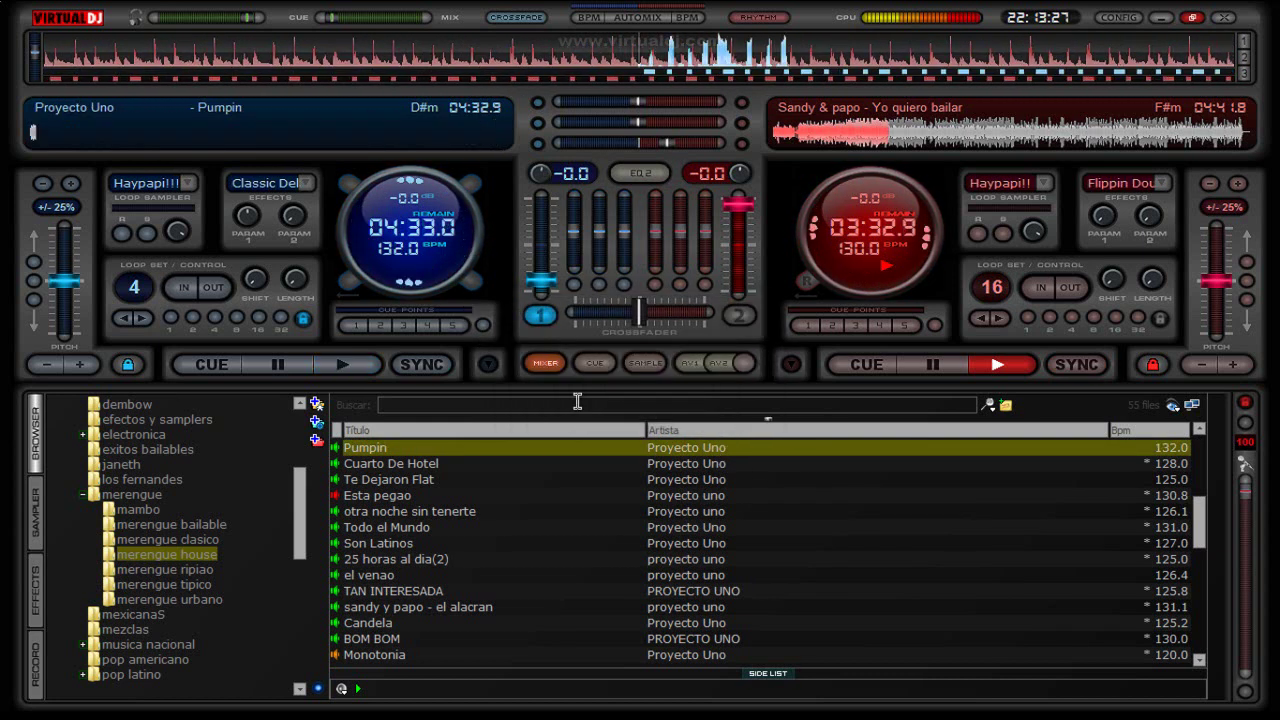
{"action": "left_click", "coordinate": [352, 373]}
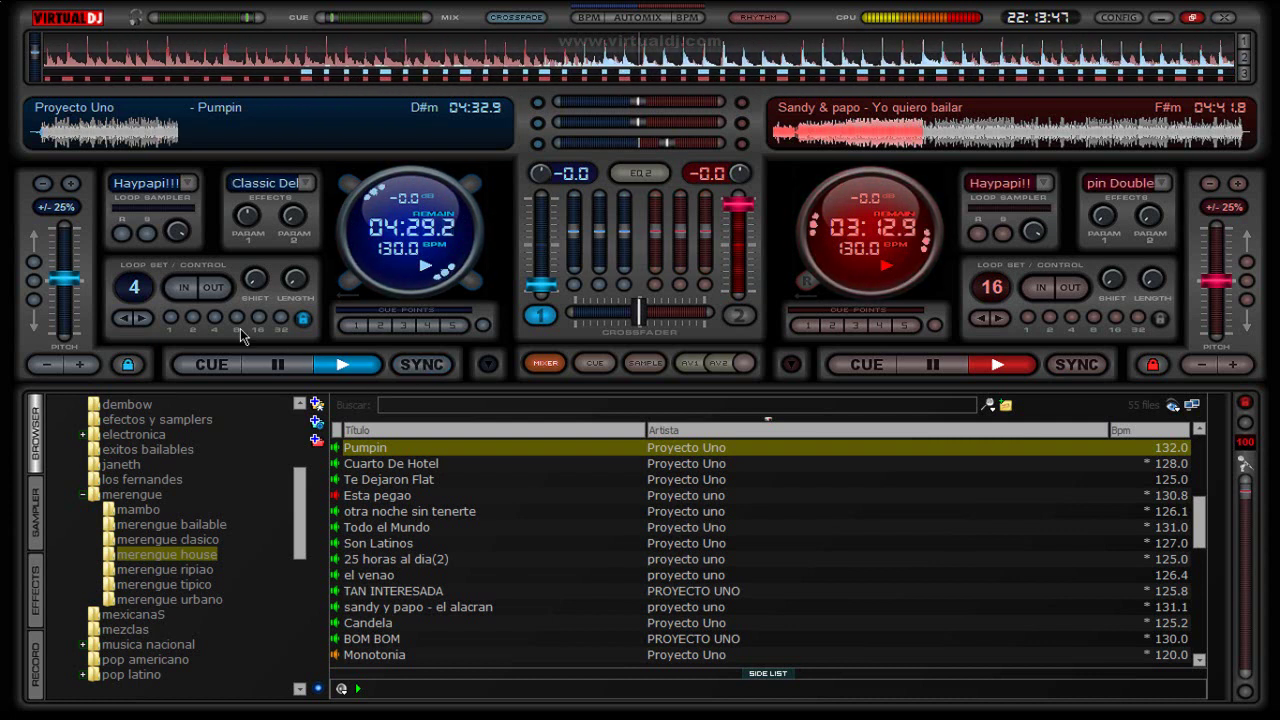
Loop deck 1's track over 4 beats and raise its volume in stages to roughly three quarters
{"action": "left_click", "coordinate": [215, 318]}
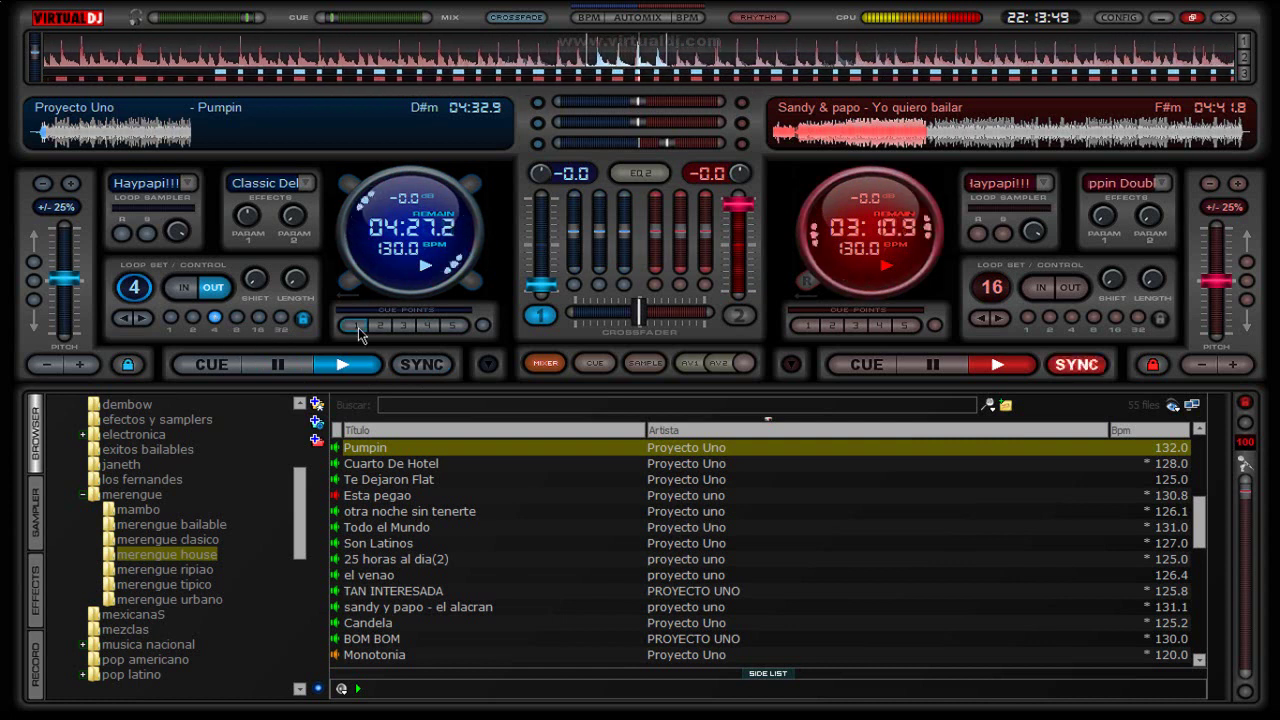
{"action": "left_click_drag", "start_coordinate": [545, 283], "coordinate": [548, 250]}
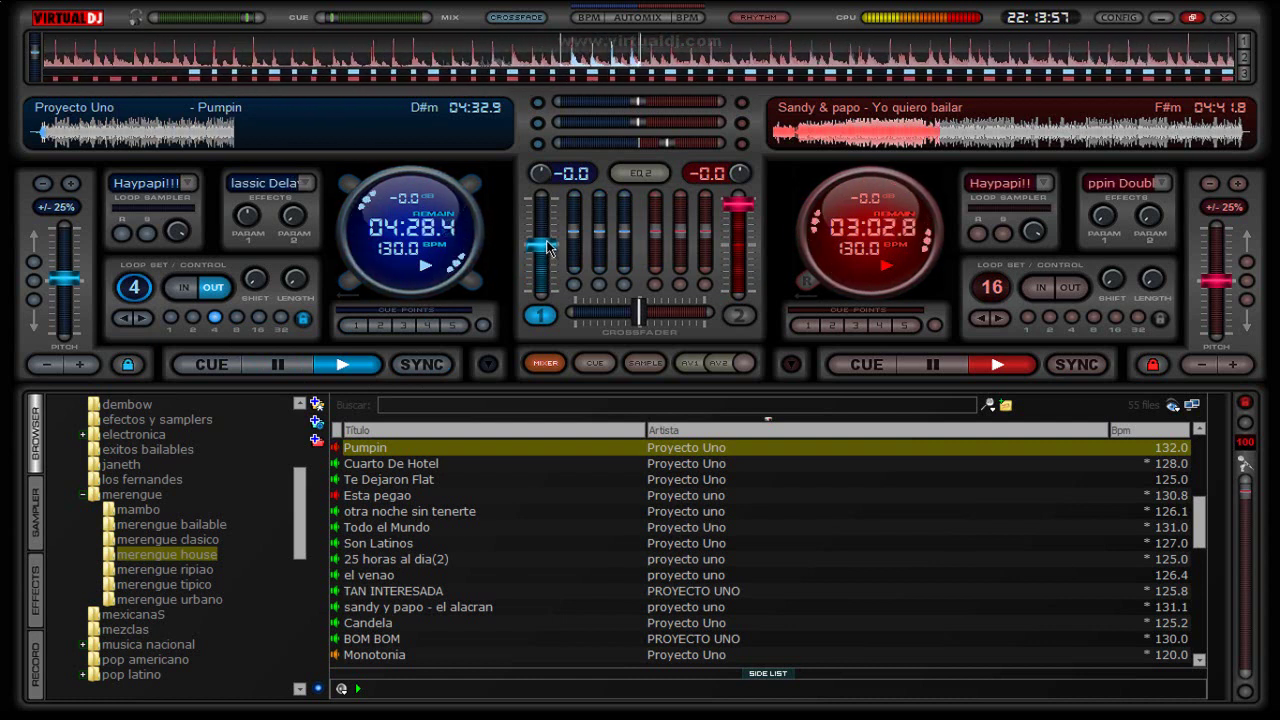
{"action": "left_click_drag", "start_coordinate": [548, 240], "coordinate": [548, 232]}
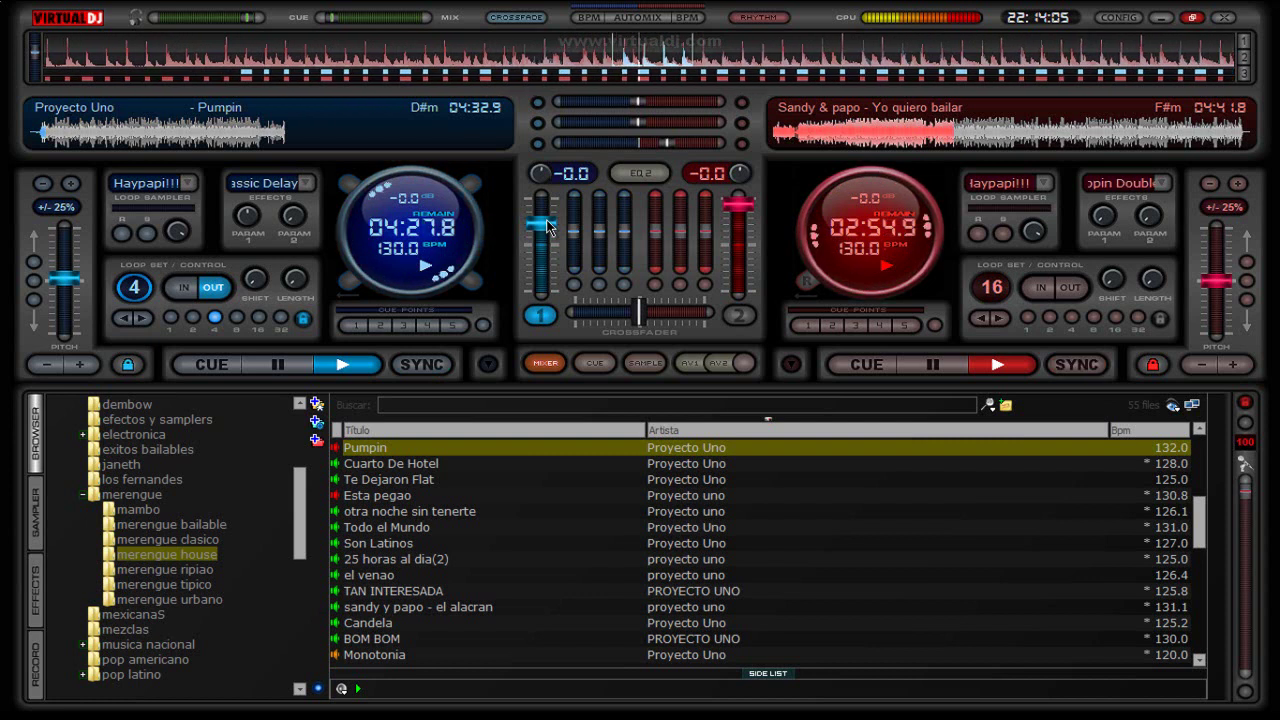
Complete the transition to deck 1 by raising its volume to 100%, fading deck 2 down to nearly zero and pausing deck 2
{"action": "mouse_move", "coordinate": [548, 228]}
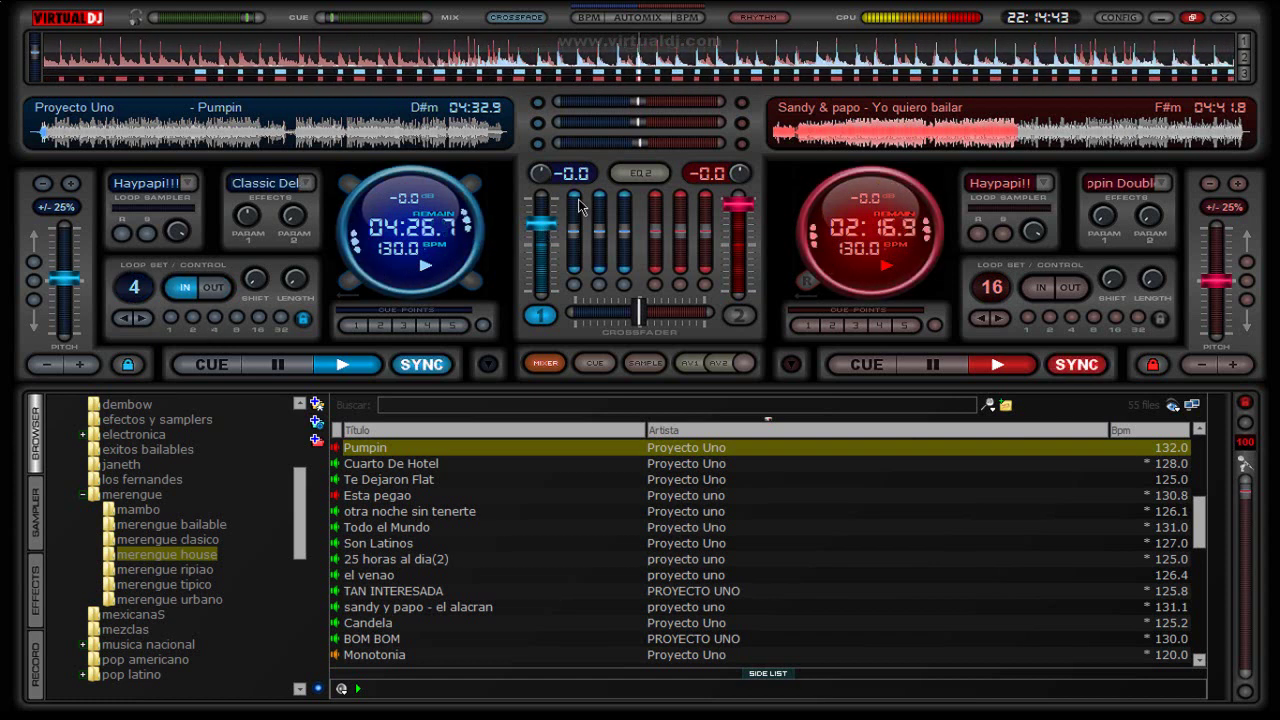
{"action": "left_click_drag", "start_coordinate": [557, 227], "coordinate": [570, 206]}
{"action": "left_click_drag", "start_coordinate": [738, 206], "coordinate": [729, 290]}
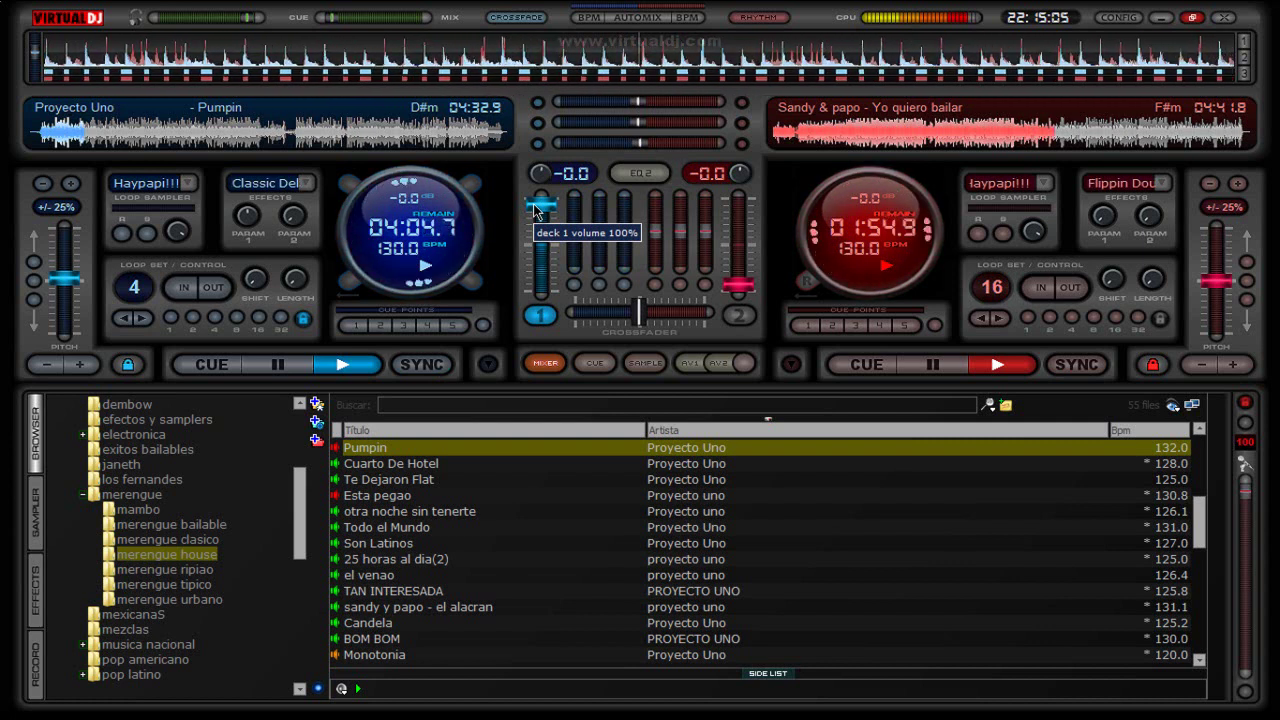
{"action": "left_click", "coordinate": [950, 366]}
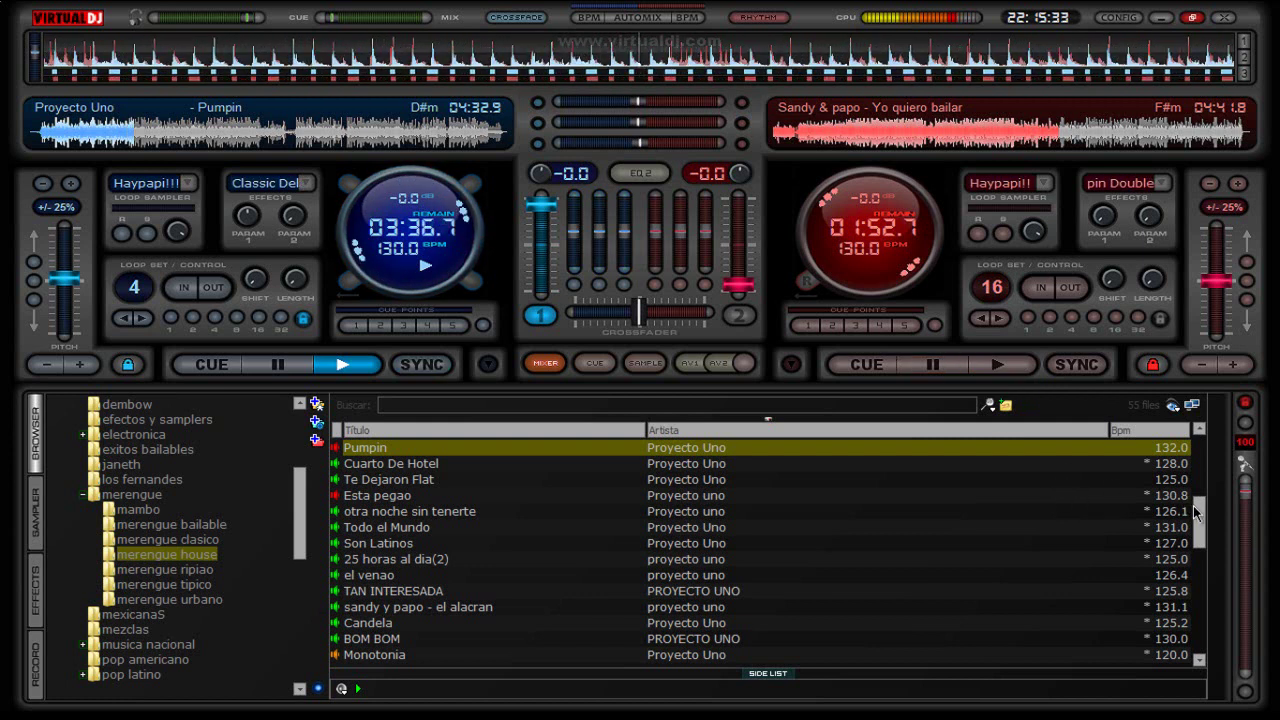
Search the songs for "br", load Brinca onto deck 2 and start playing it
{"action": "mouse_move", "coordinate": [1193, 505]}
{"action": "left_mouse_down"}
{"action": "mouse_move", "coordinate": [1194, 478]}
{"action": "mouse_move", "coordinate": [1194, 506]}
{"action": "left_mouse_up"}
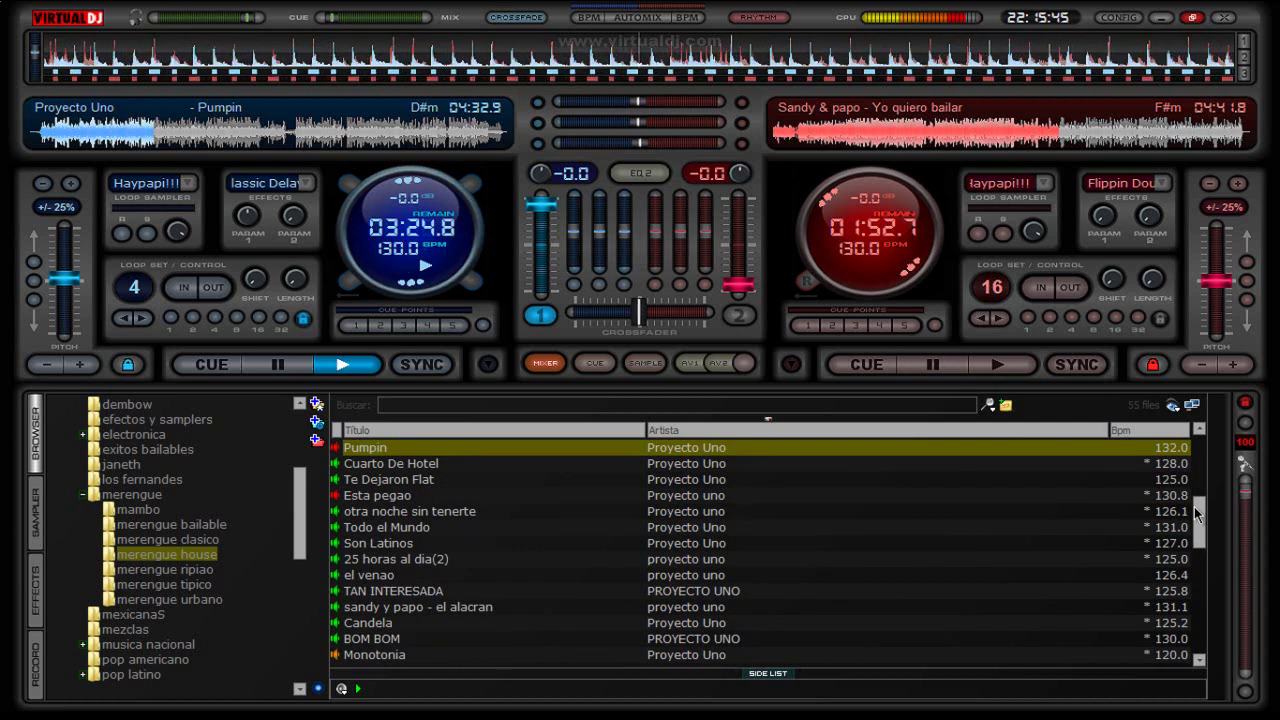
{"action": "left_click_drag", "start_coordinate": [1197, 512], "coordinate": [1190, 456]}
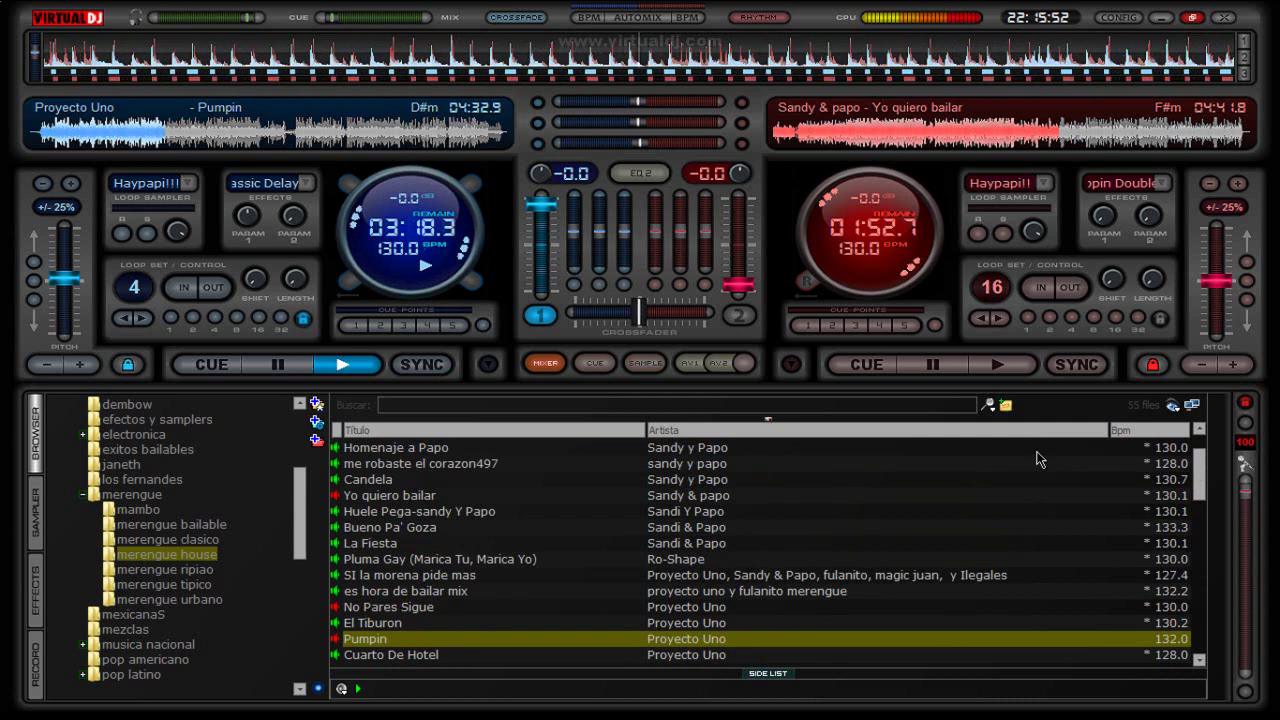
{"action": "left_click", "coordinate": [573, 404]}
{"action": "type", "text": "br"}
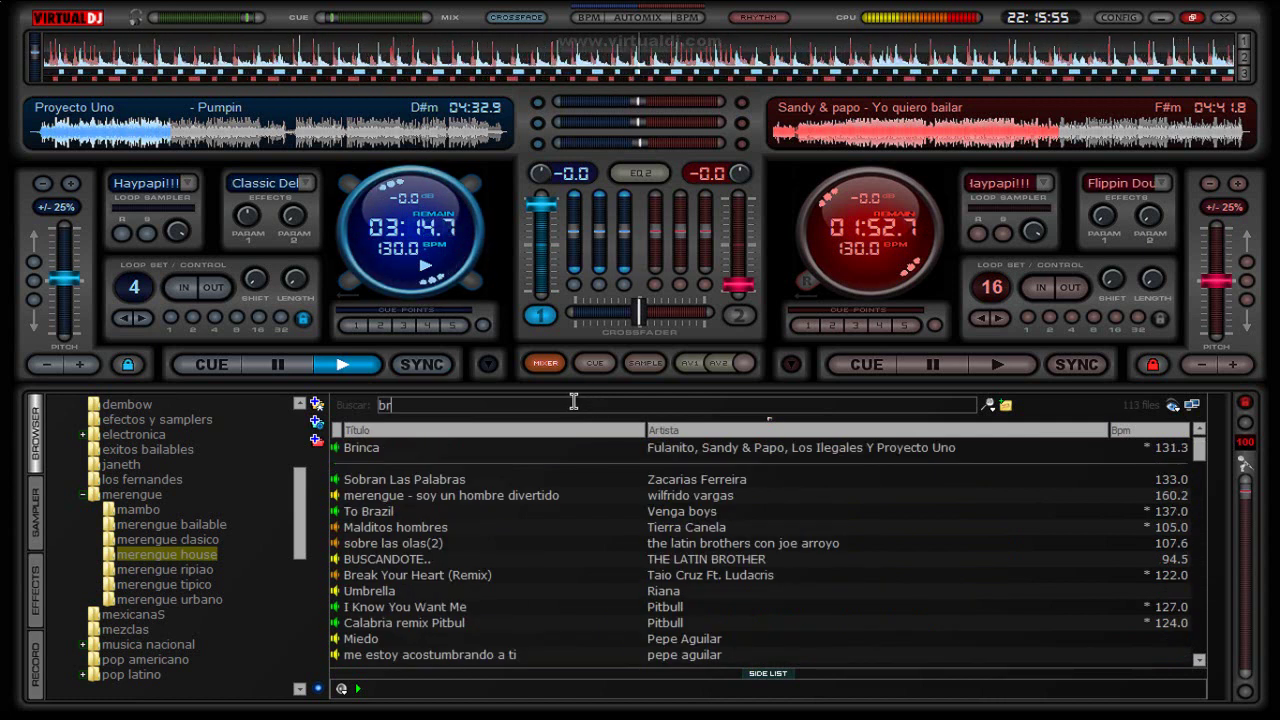
{"action": "left_click", "coordinate": [501, 450]}
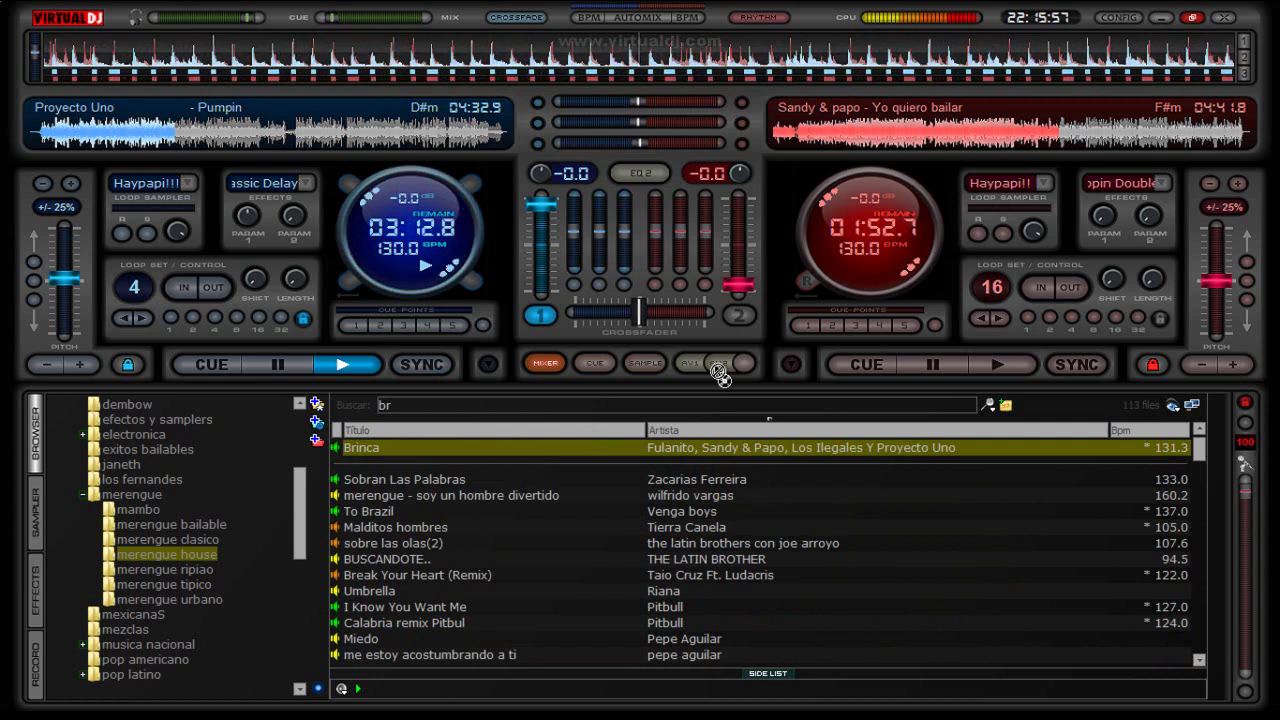
{"action": "left_click_drag", "start_coordinate": [828, 275], "coordinate": [828, 267]}
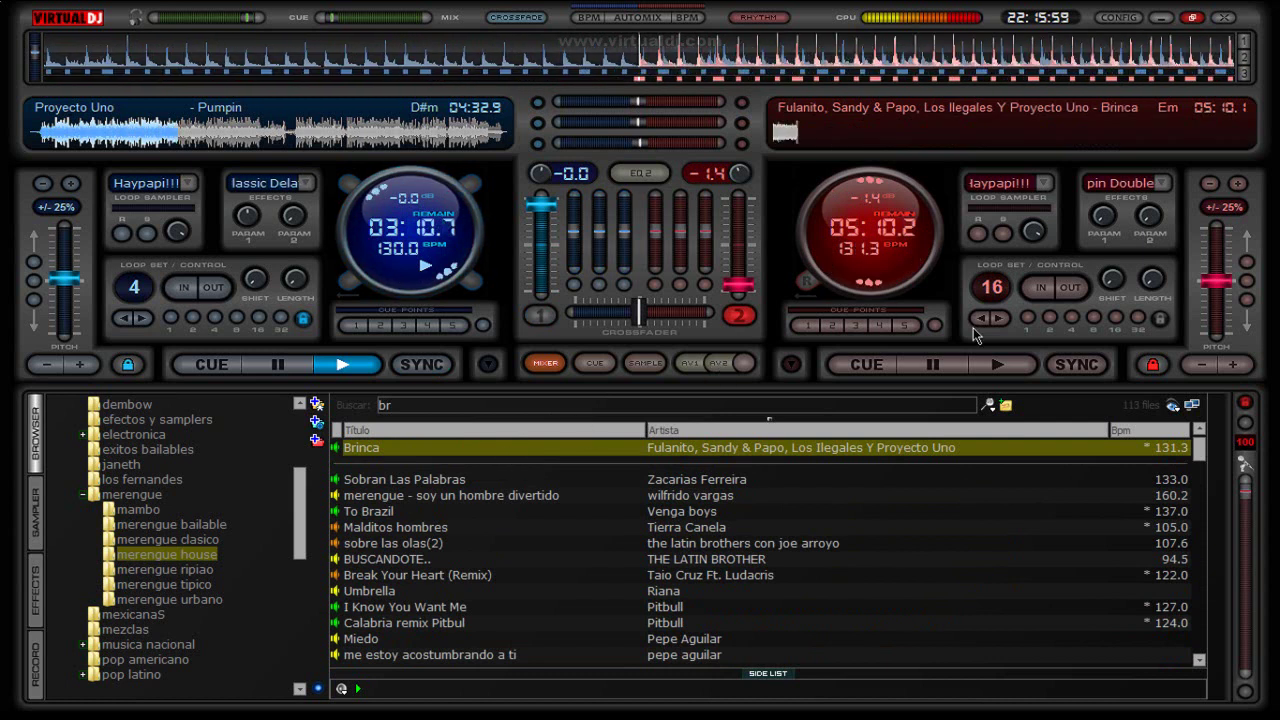
{"action": "left_click", "coordinate": [1000, 365]}
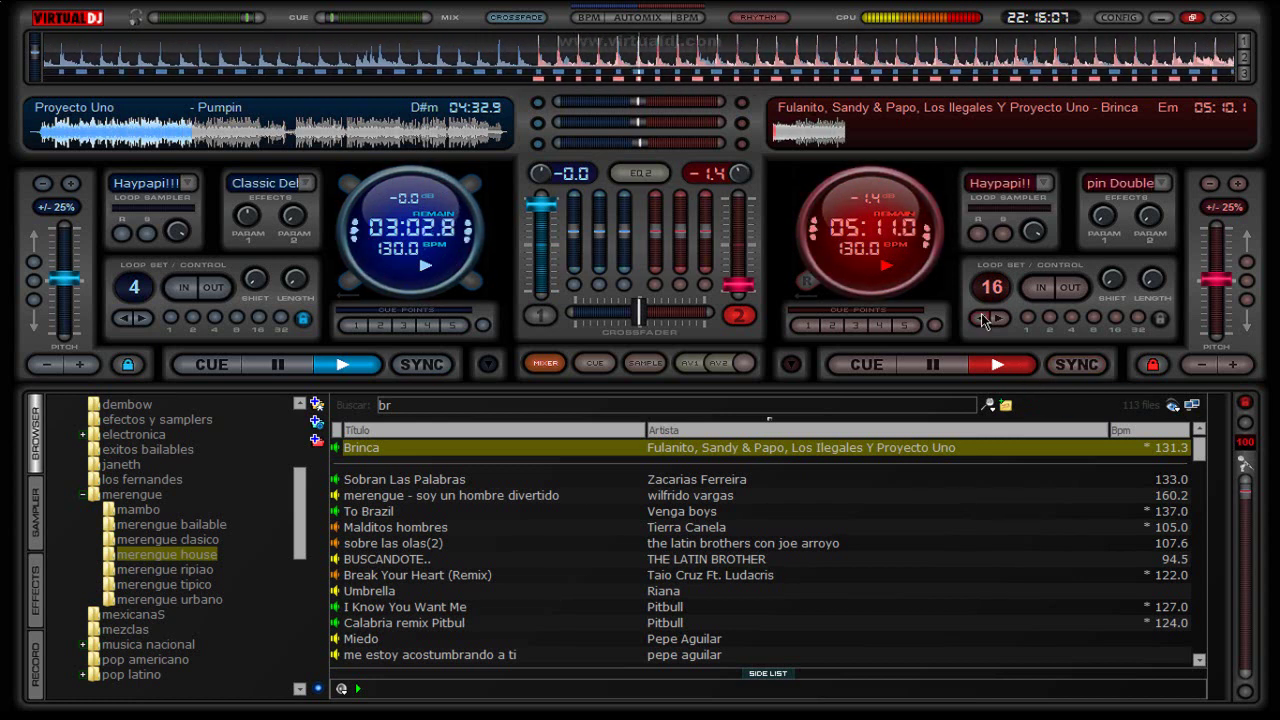
Restart Brinca on deck 2 from its beginning and loop it over 8 beats
{"action": "left_click", "coordinate": [898, 246]}
{"action": "left_click", "coordinate": [898, 246]}
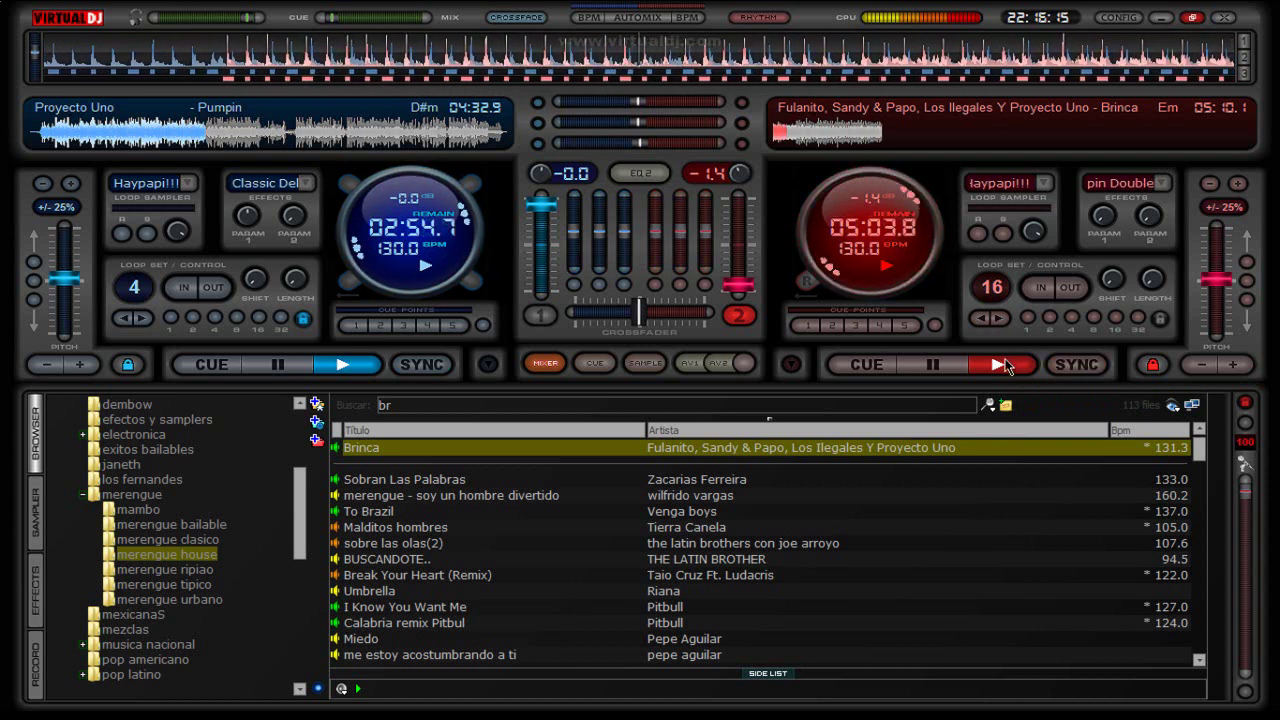
{"action": "left_click", "coordinate": [1003, 365]}
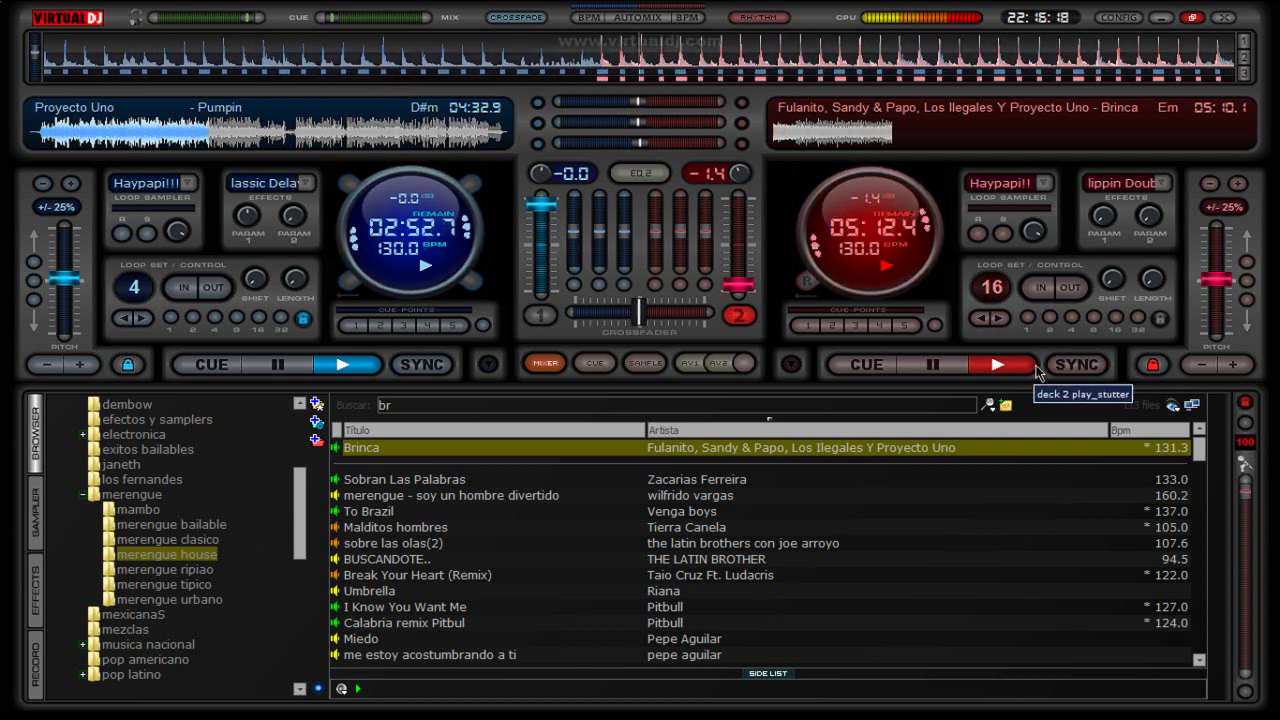
{"action": "left_click", "coordinate": [1094, 319]}
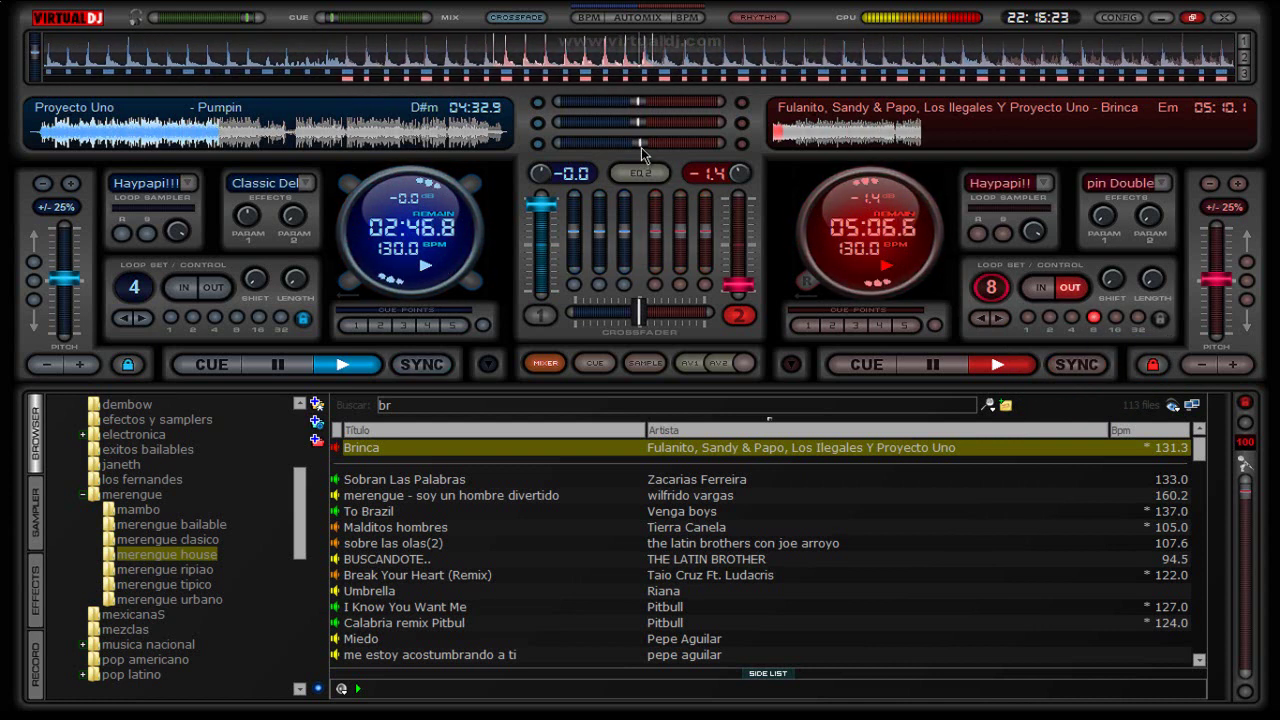
Transition to deck 2 by shifting the low EQ crossfade slightly toward deck 1, raising deck 2's volume to full and fading deck 1 to about 1%
{"action": "left_click_drag", "start_coordinate": [641, 145], "coordinate": [632, 148]}
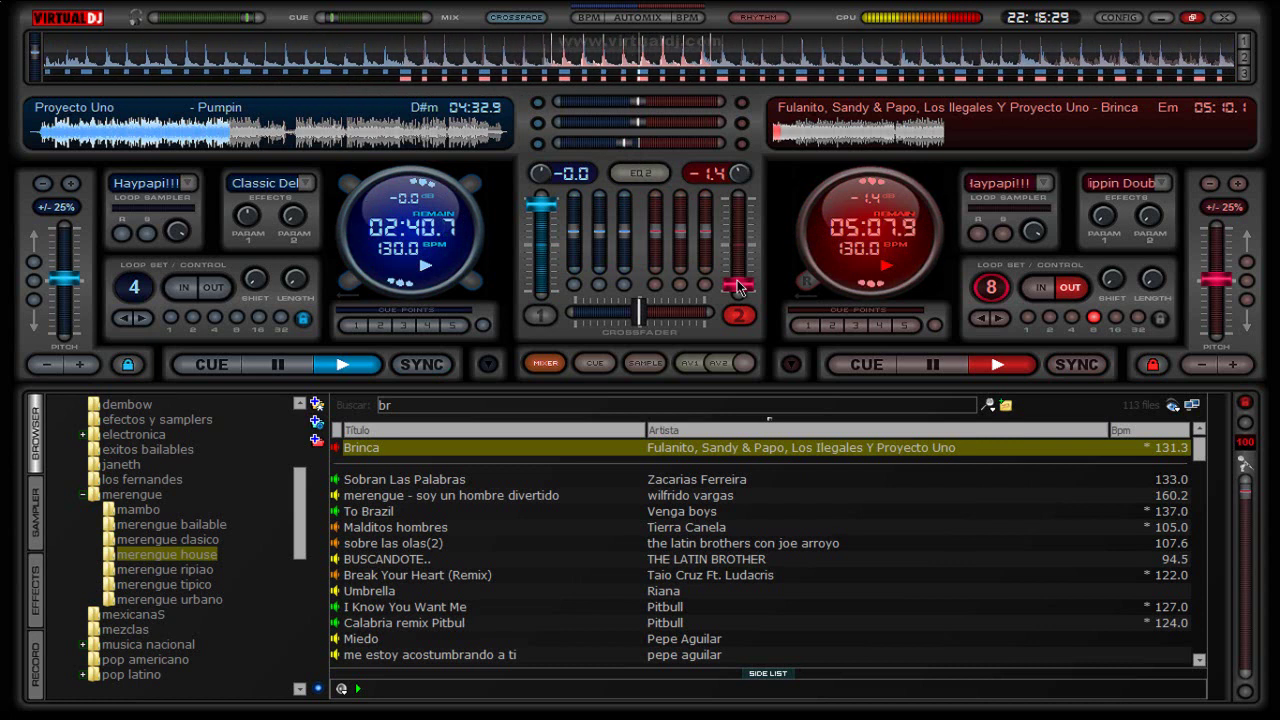
{"action": "left_click_drag", "start_coordinate": [738, 287], "coordinate": [740, 206]}
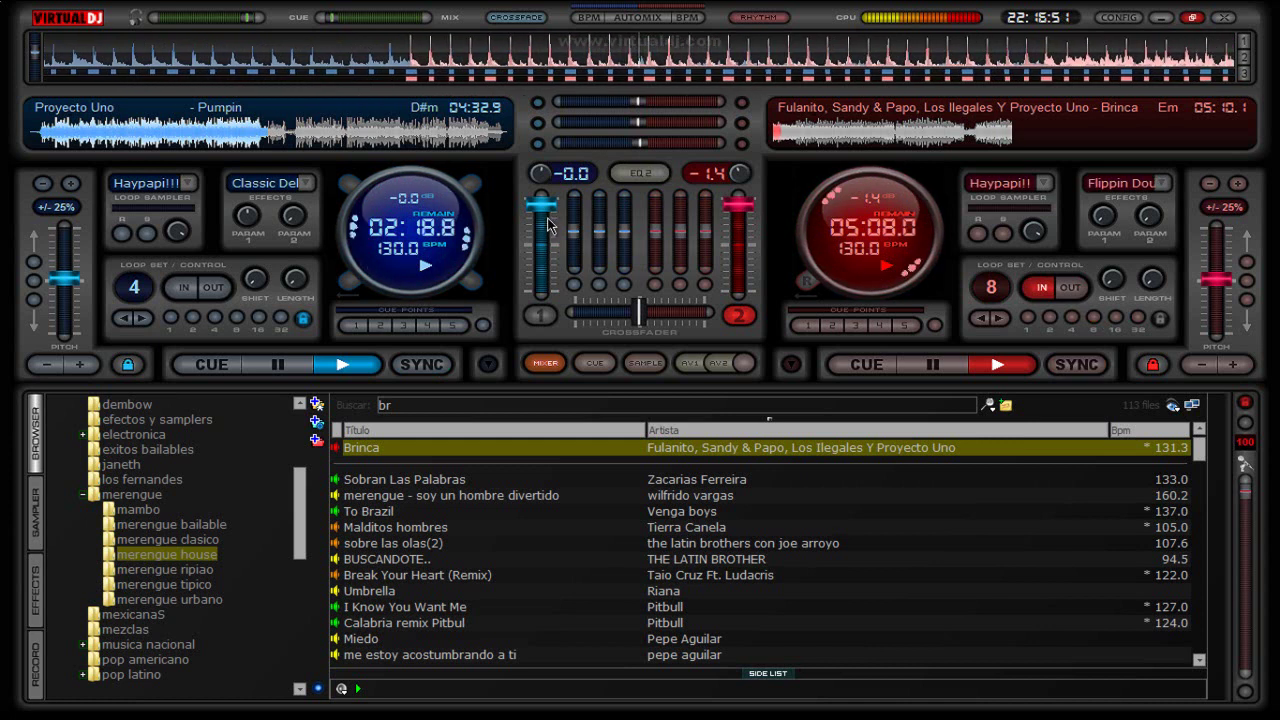
{"action": "left_click_drag", "start_coordinate": [547, 224], "coordinate": [548, 244]}
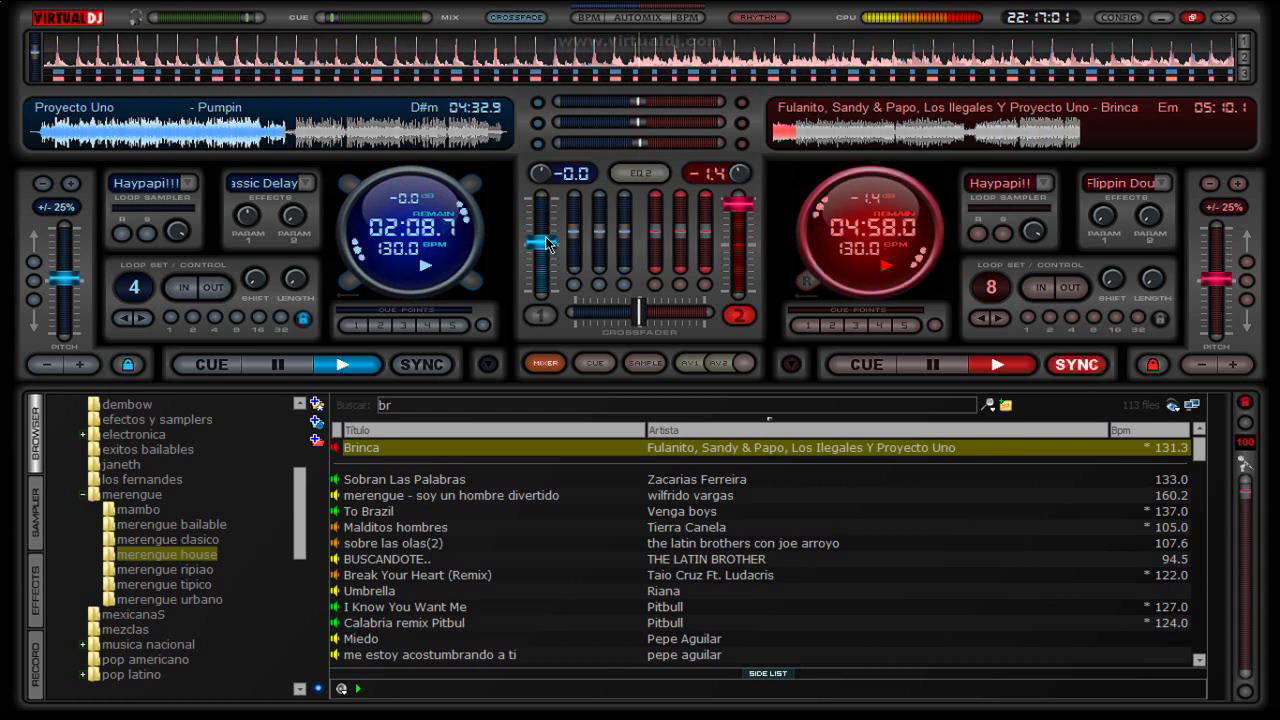
{"action": "left_click_drag", "start_coordinate": [548, 245], "coordinate": [543, 286]}
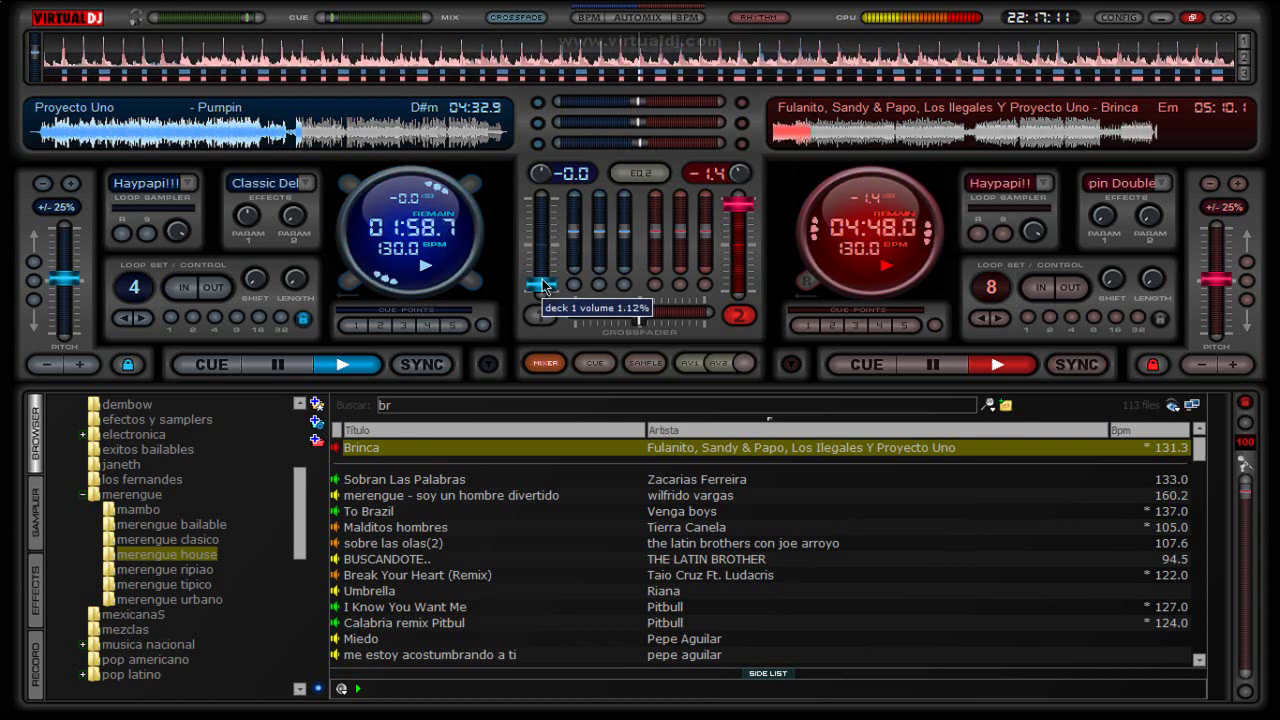
Switch to Camtasia Recorder to check the recording duration, and minimize its window
{"action": "key", "text": "super"}
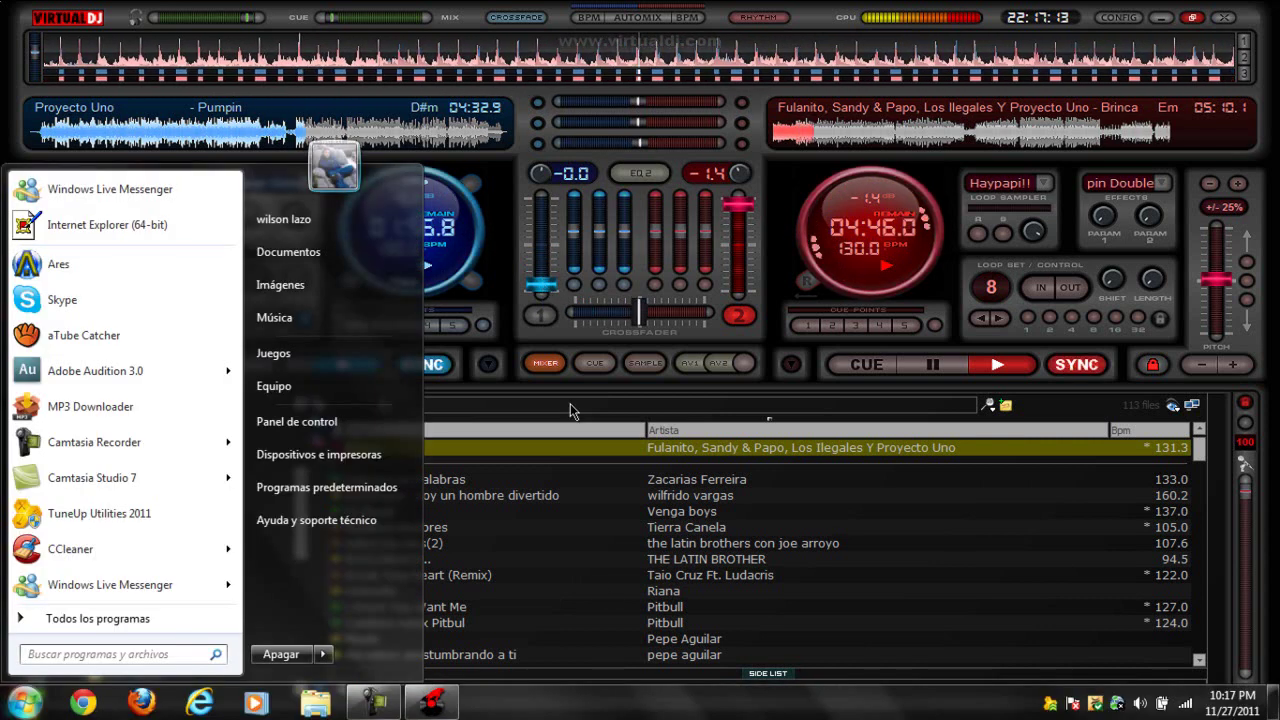
{"action": "left_click", "coordinate": [376, 700]}
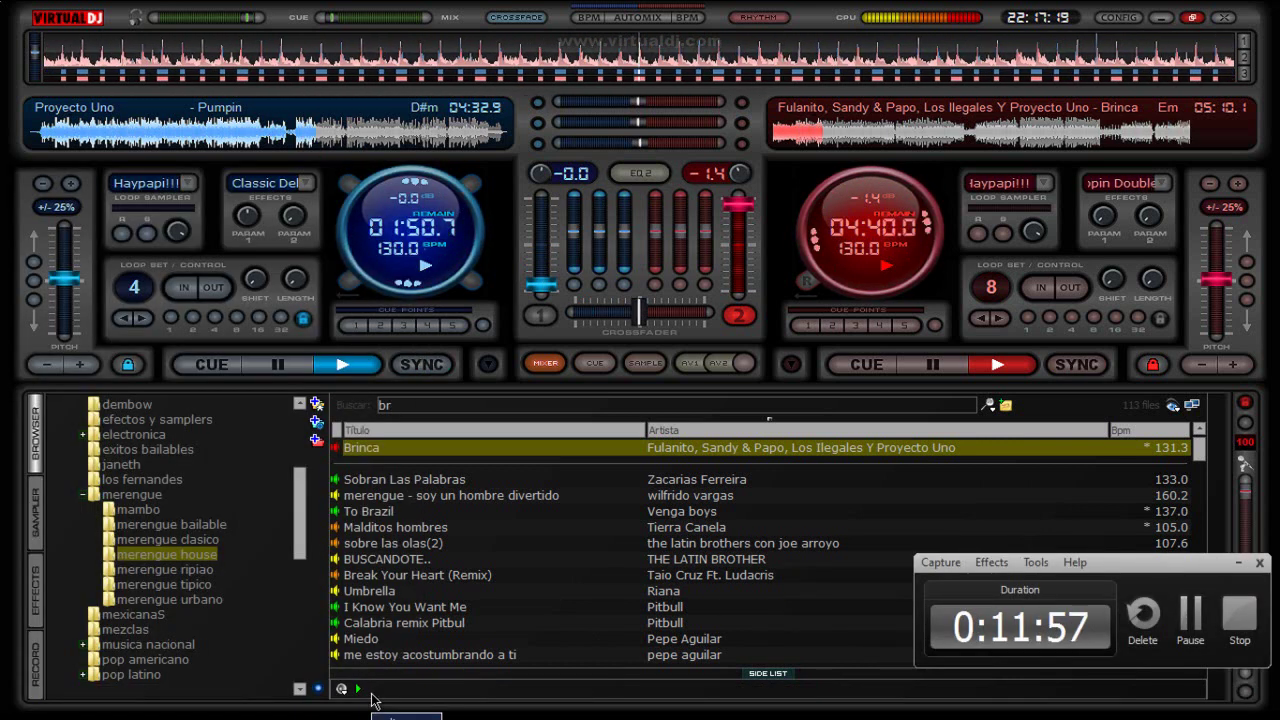
{"action": "left_click", "coordinate": [1243, 565]}
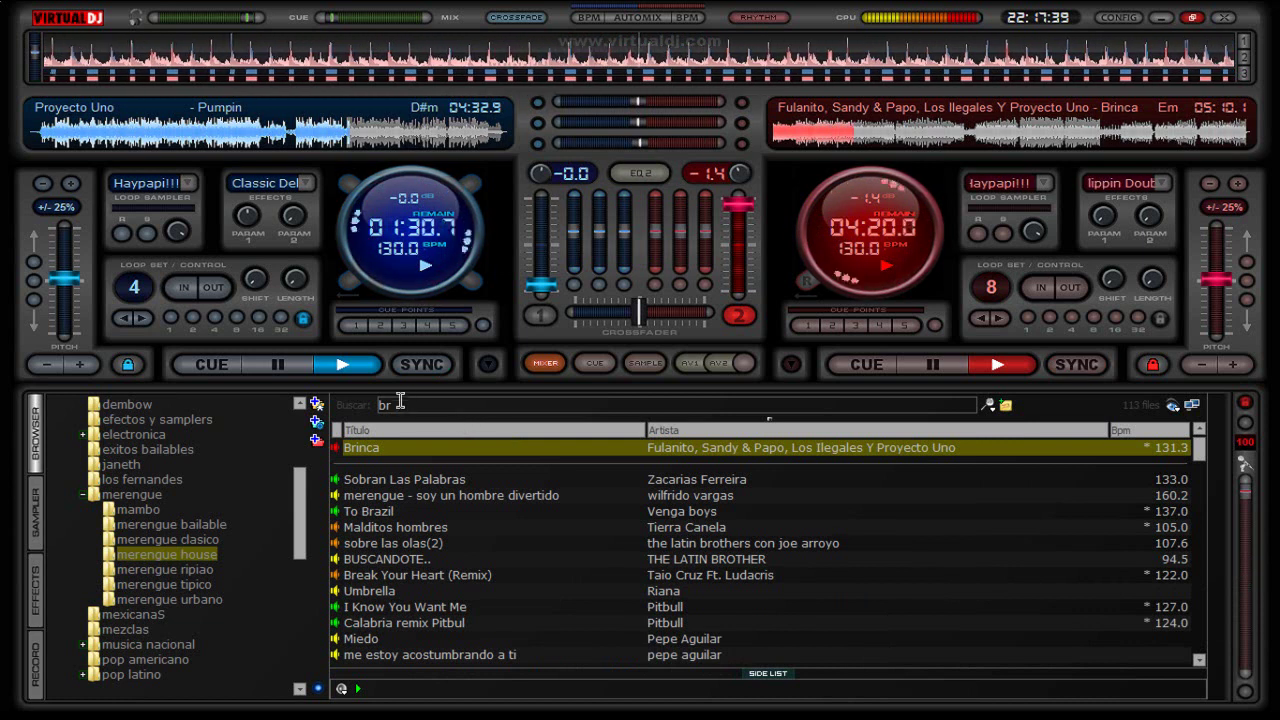
Clear the song search and browse the merengue house list through to its end and back toward the middle
{"action": "key", "text": "BackSpace"}
{"action": "key", "text": "BackSpace"}
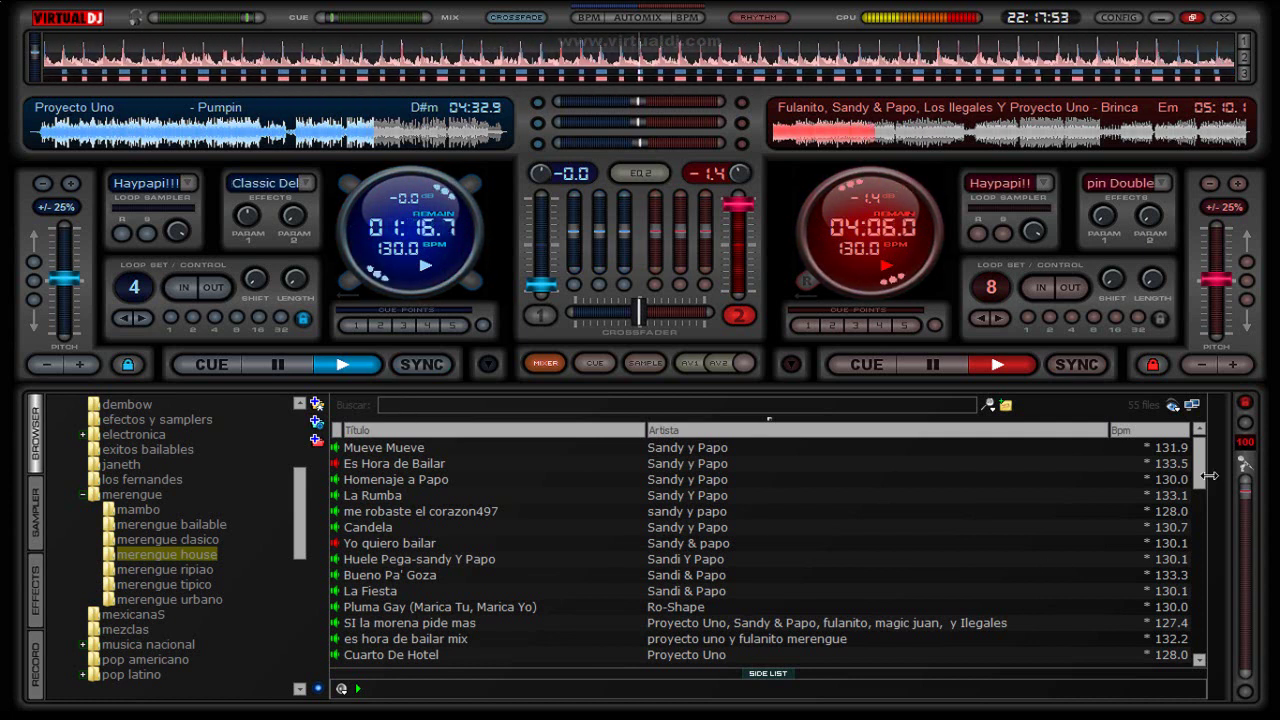
{"action": "left_click_drag", "start_coordinate": [1203, 483], "coordinate": [1187, 647]}
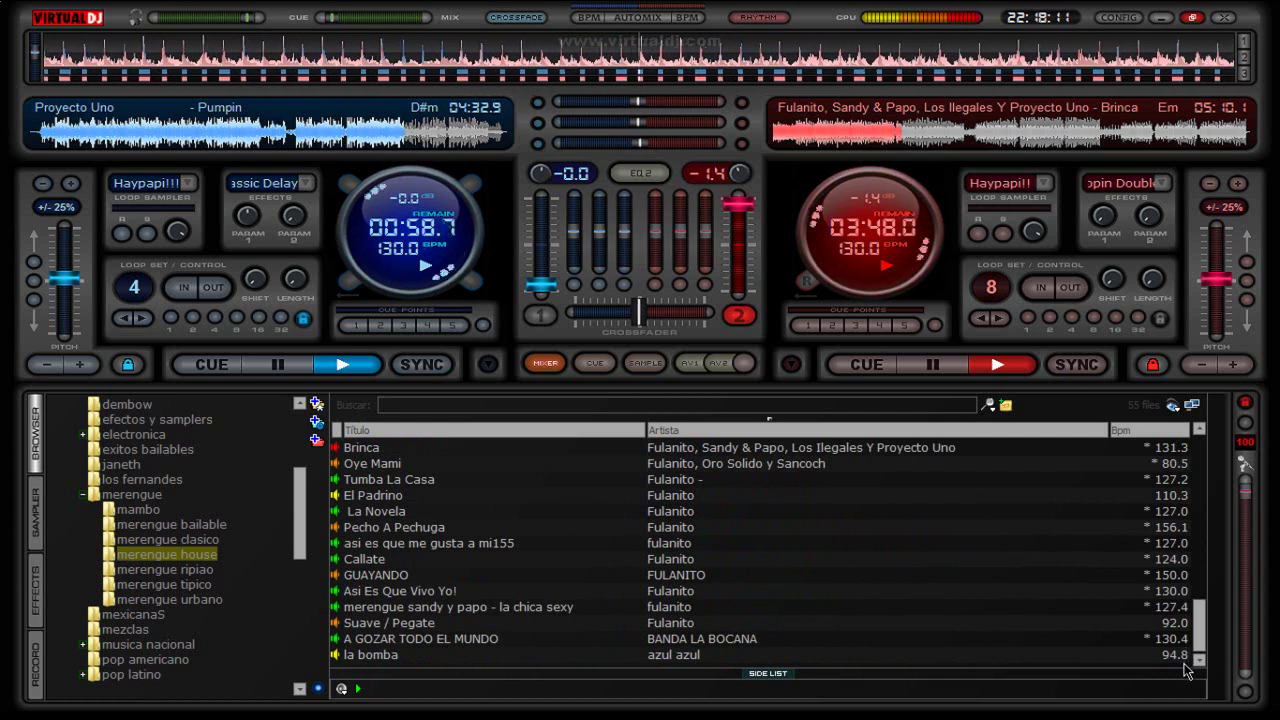
{"action": "left_click_drag", "start_coordinate": [1200, 652], "coordinate": [1203, 582]}
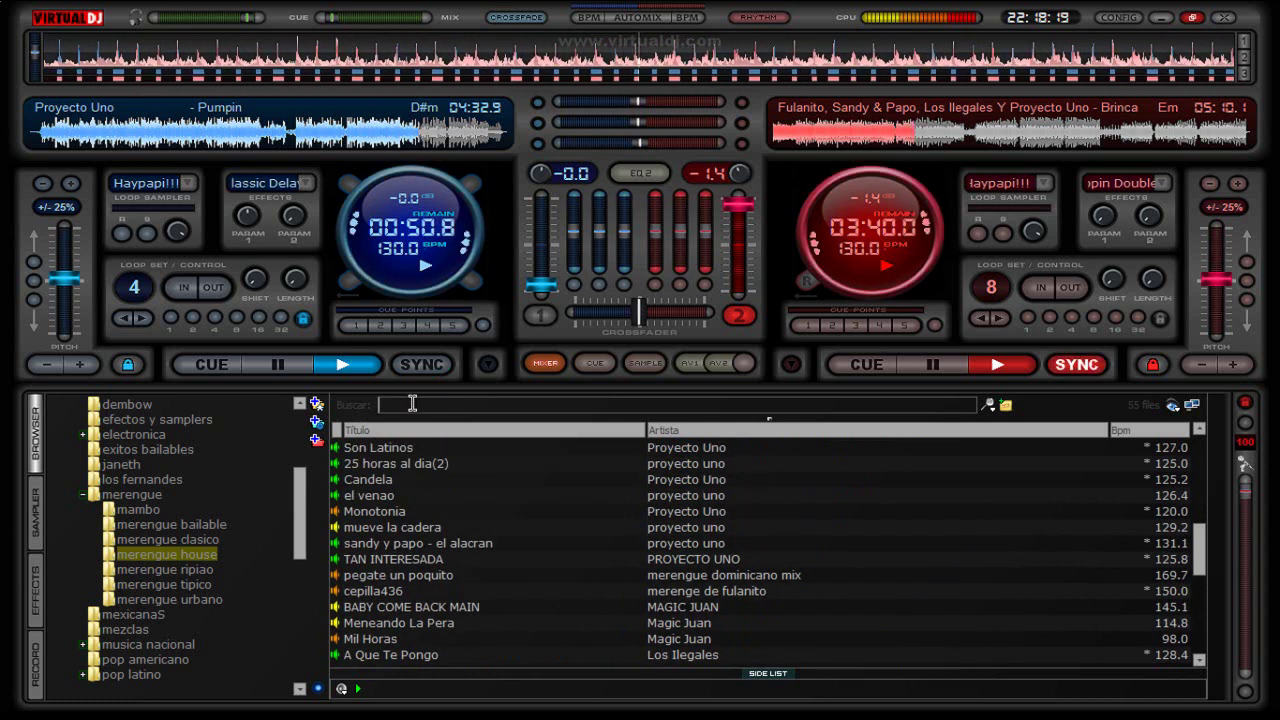
Search the songs for "boca", shorten the search to "bo", and clear it
{"action": "type", "text": "bo"}
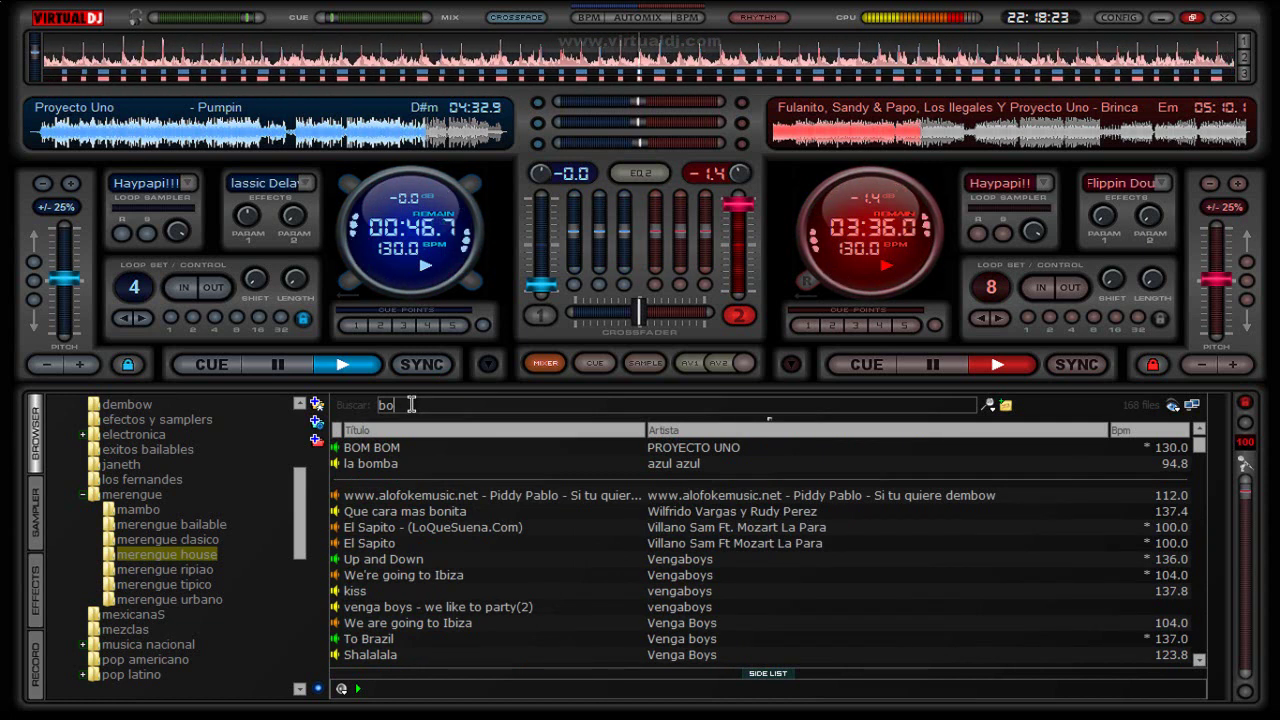
{"action": "type", "text": "ca"}
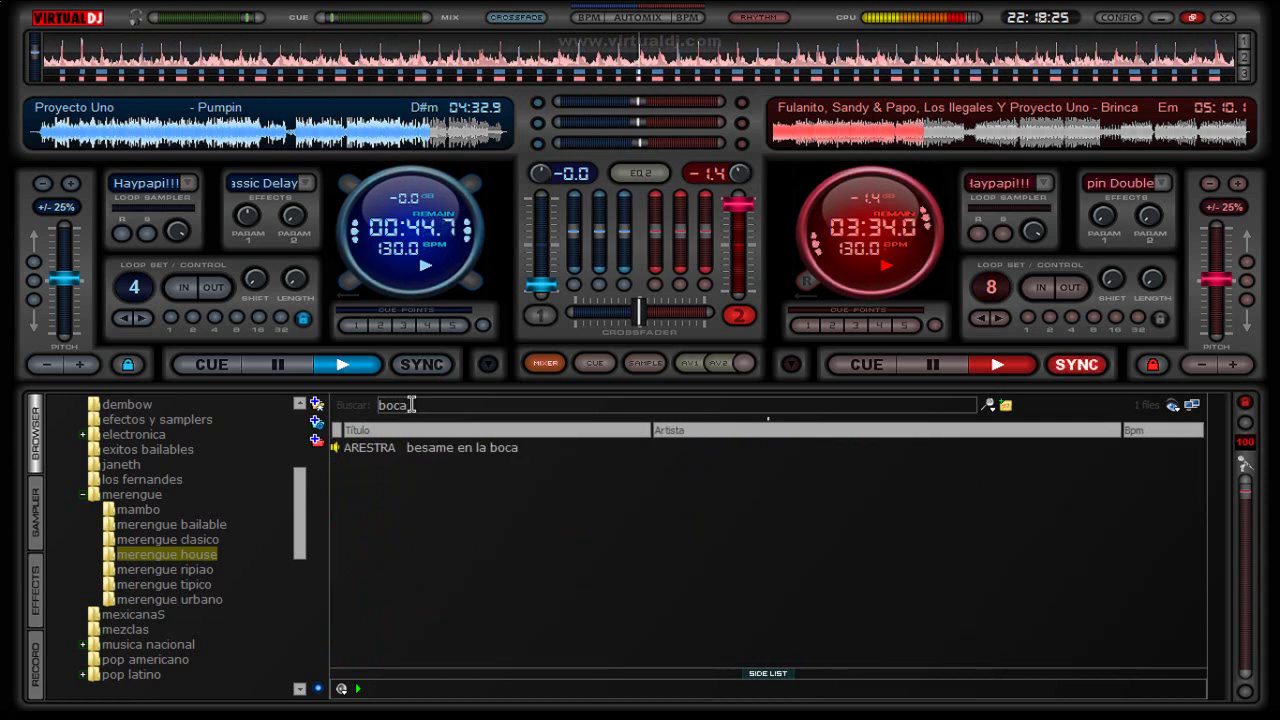
{"action": "key", "text": "BackSpace"}
{"action": "key", "text": "BackSpace"}
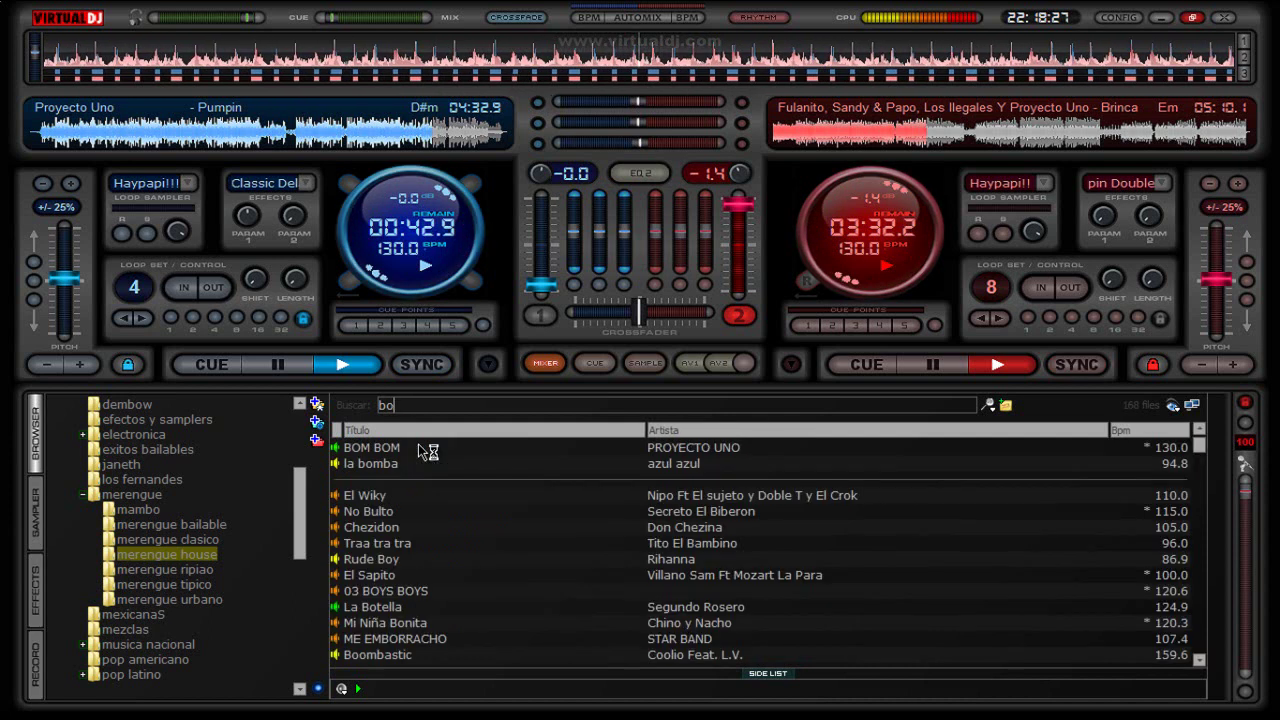
{"action": "key", "text": "BackSpace"}
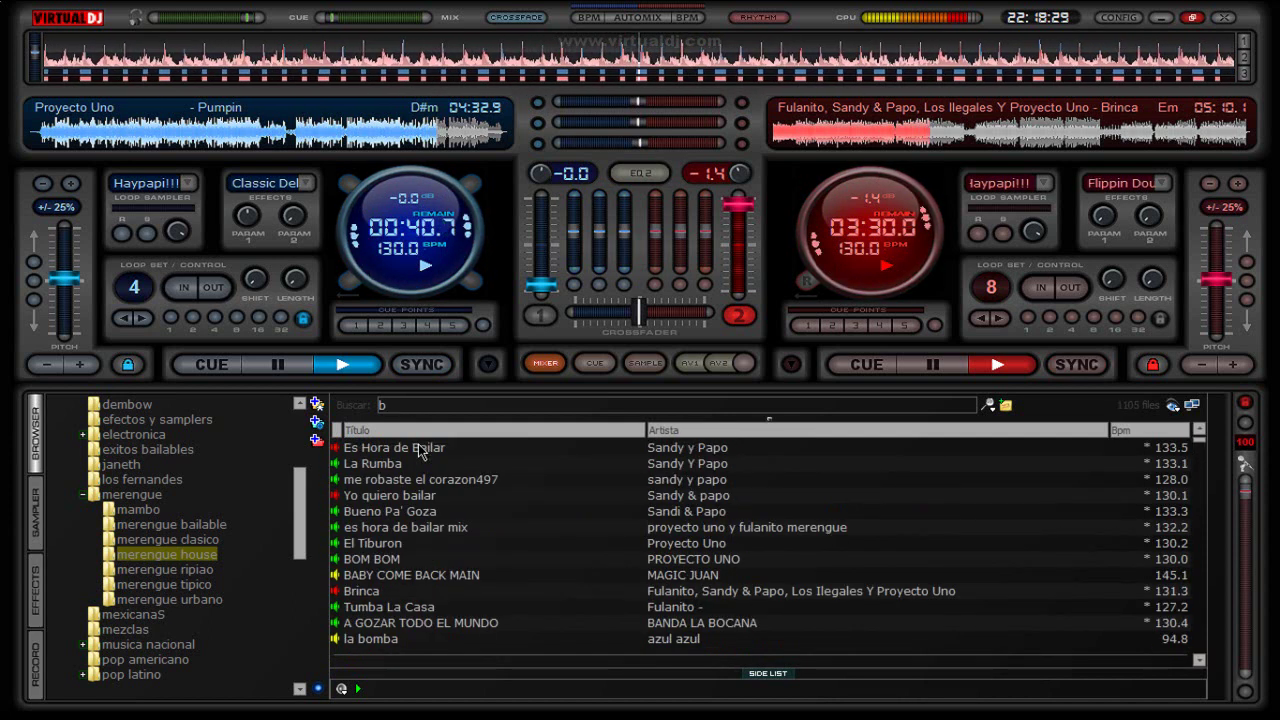
{"action": "key", "text": "BackSpace"}
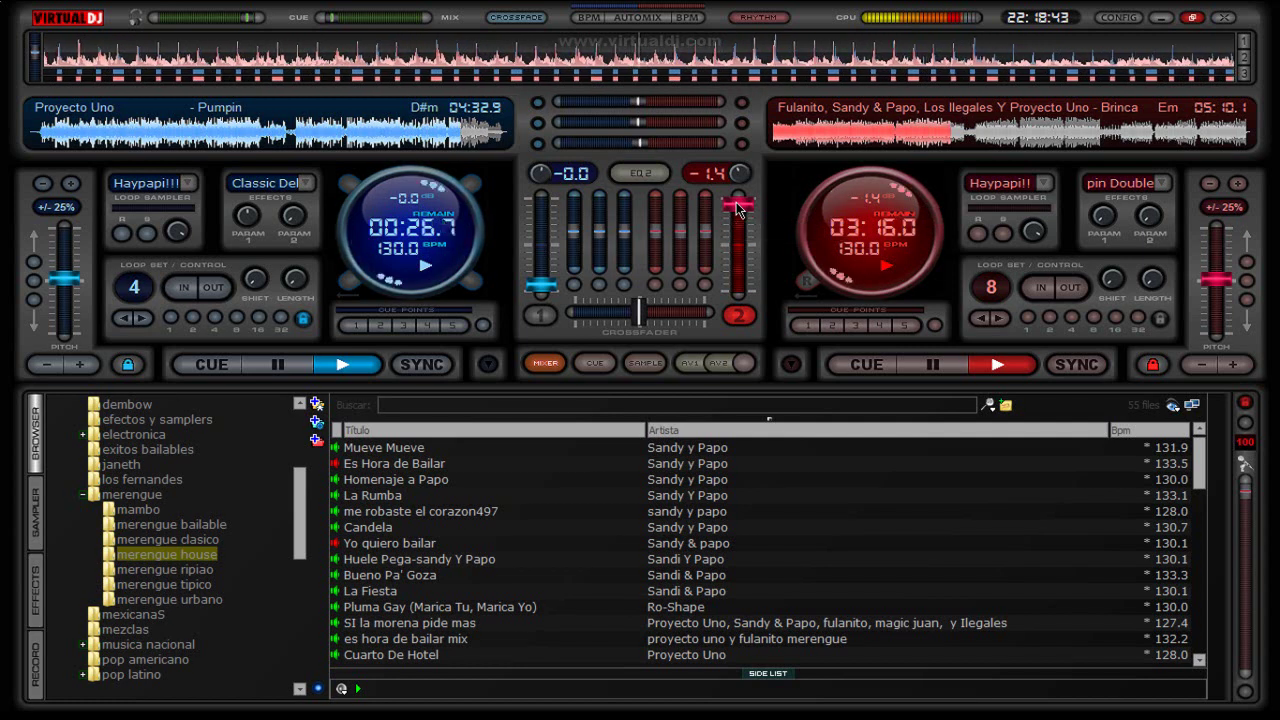
End the mix by fading deck 2's volume down to nearly zero and pausing its track, and switch to Camtasia Recorder
{"action": "left_click_drag", "start_coordinate": [738, 208], "coordinate": [753, 292]}
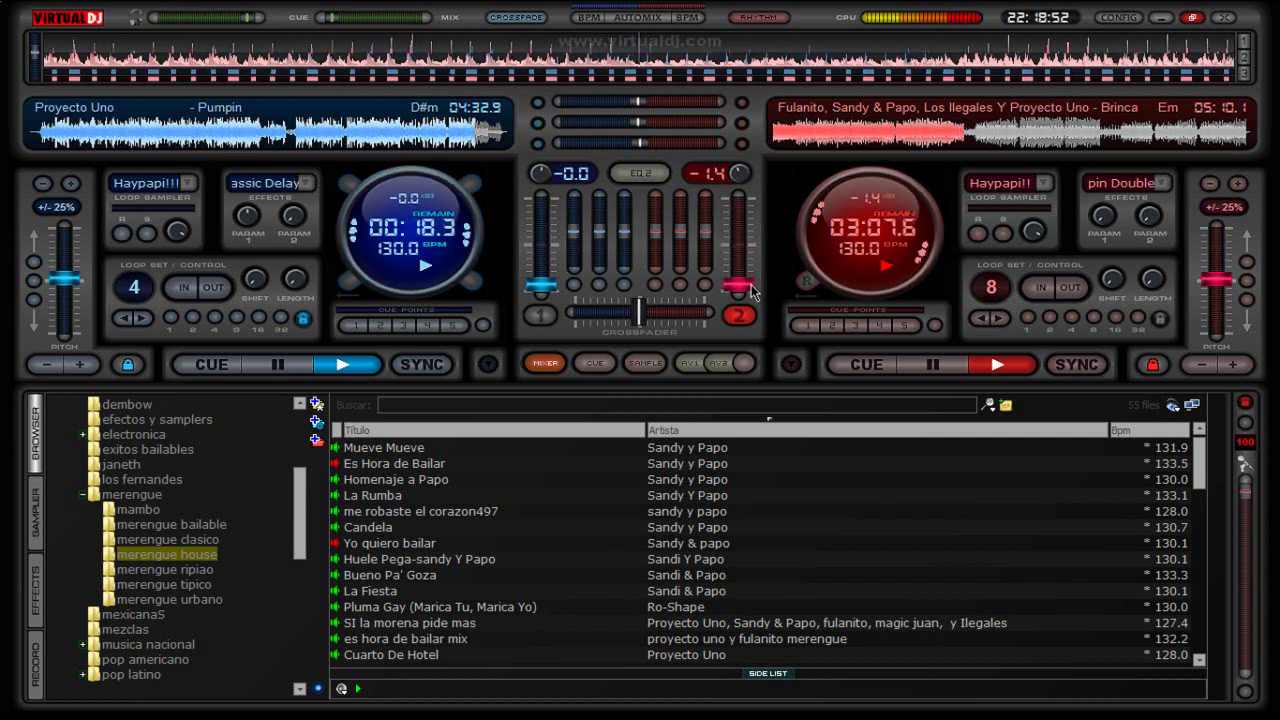
{"action": "left_click", "coordinate": [945, 368]}
{"action": "key", "text": "super"}
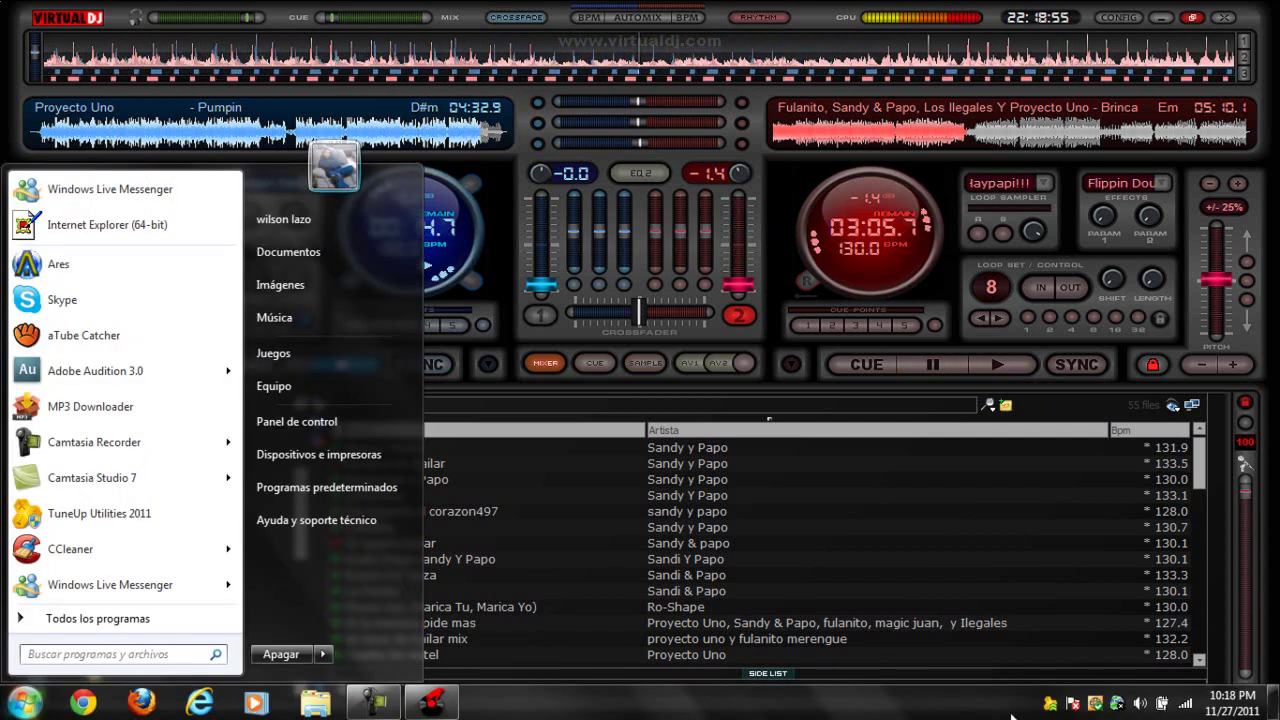
{"action": "left_click", "coordinate": [378, 703]}
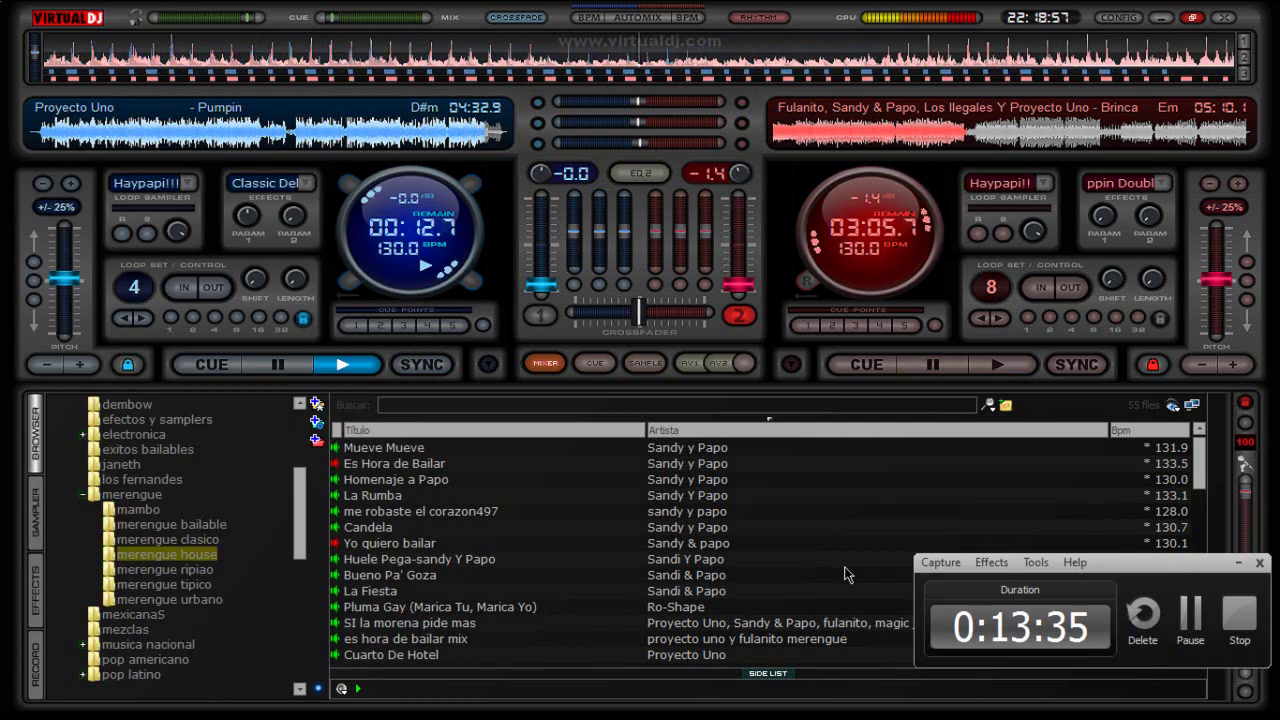